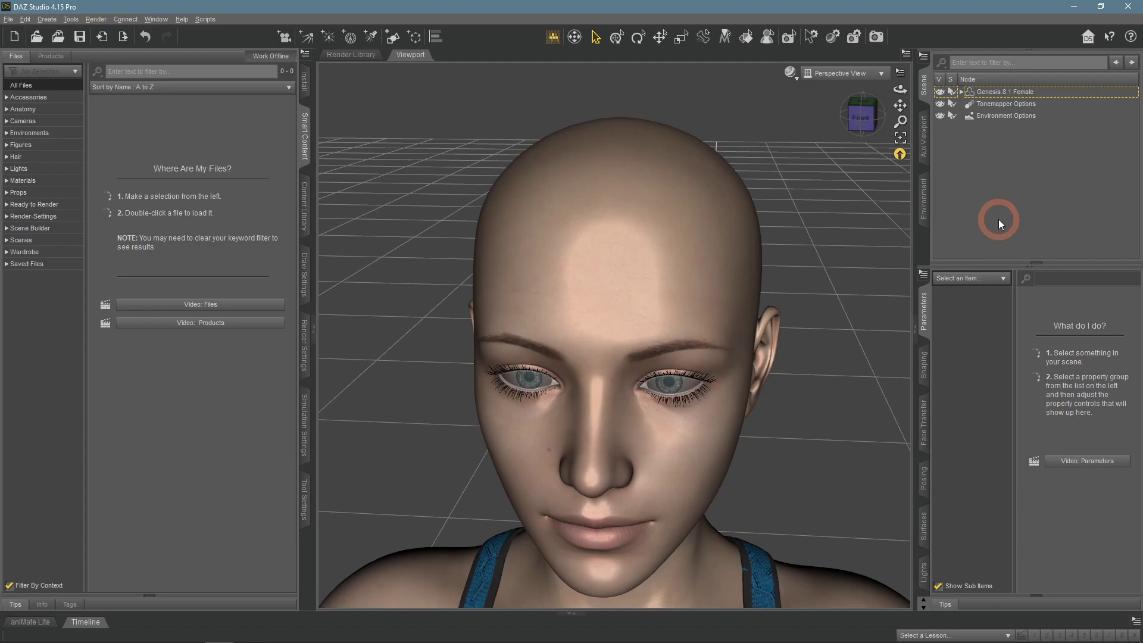
Load Toulouse Hair onto the Genesis 8.1 Female and set the viewport draw style to NVIDIA Iray.
{"action": "left_click", "coordinate": [987, 93]}
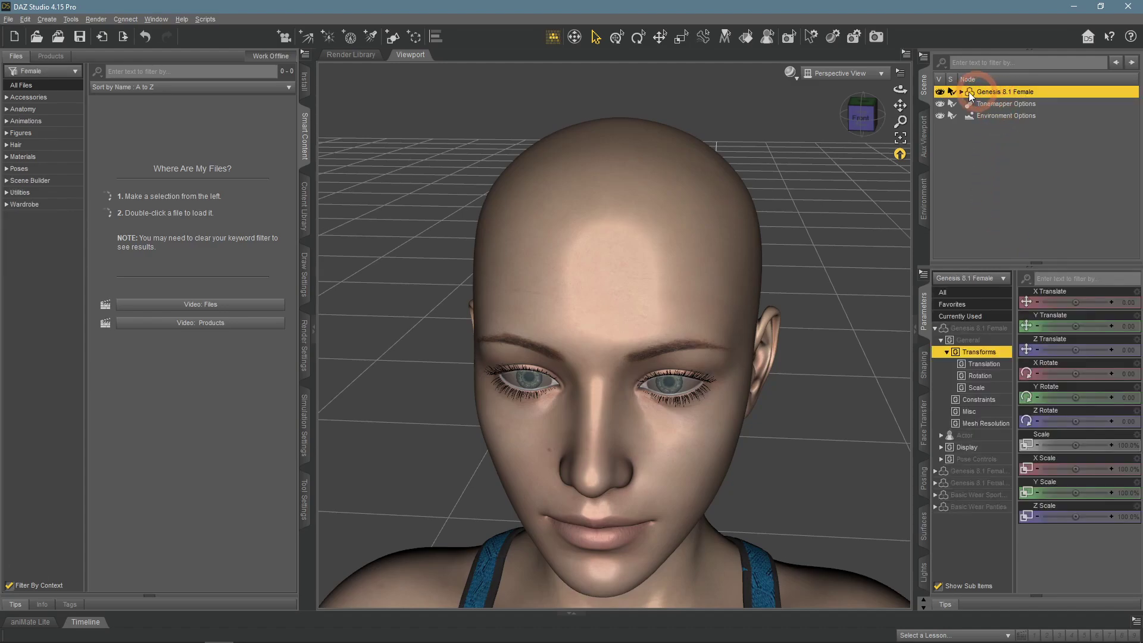
{"action": "left_click", "coordinate": [15, 145]}
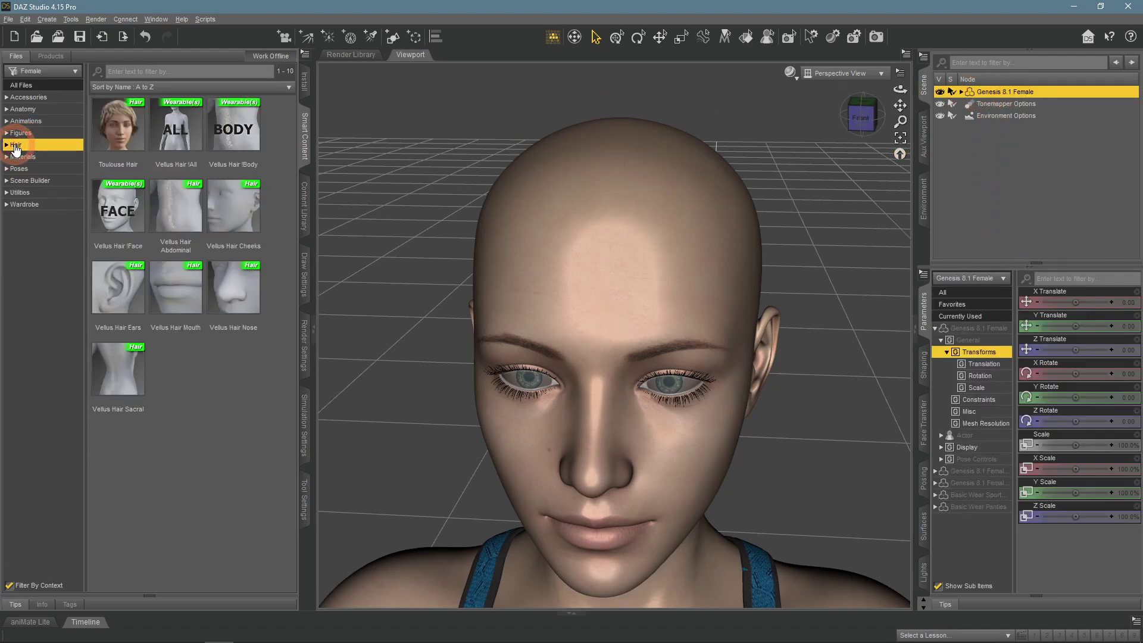
{"action": "double_click", "coordinate": [116, 129]}
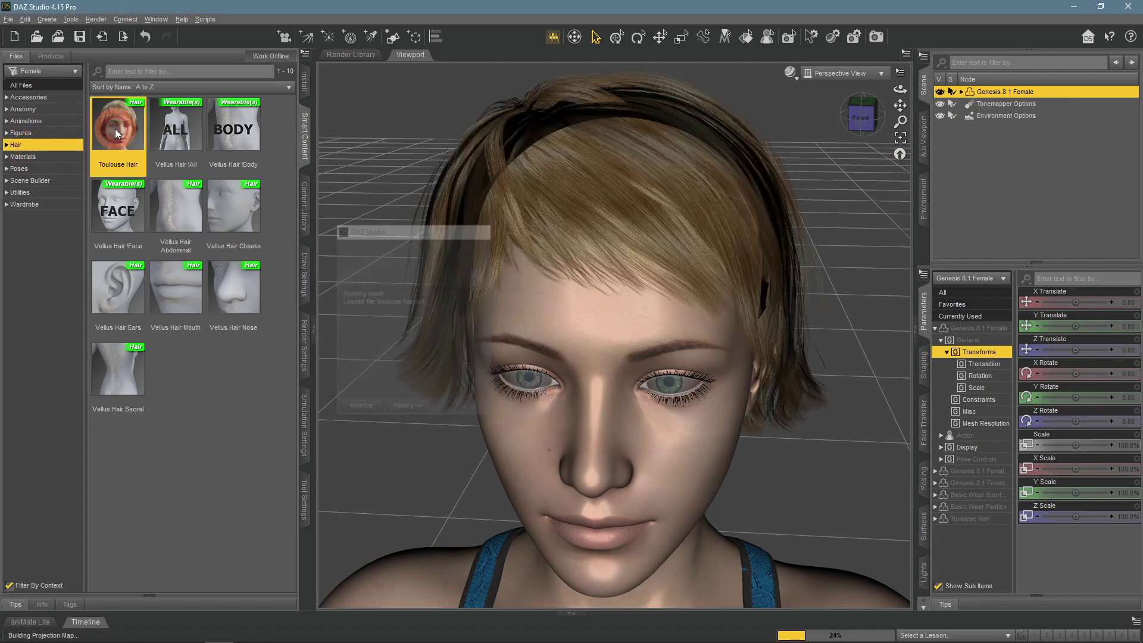
{"action": "double_click", "coordinate": [143, 399]}
{"action": "left_click", "coordinate": [909, 198]}
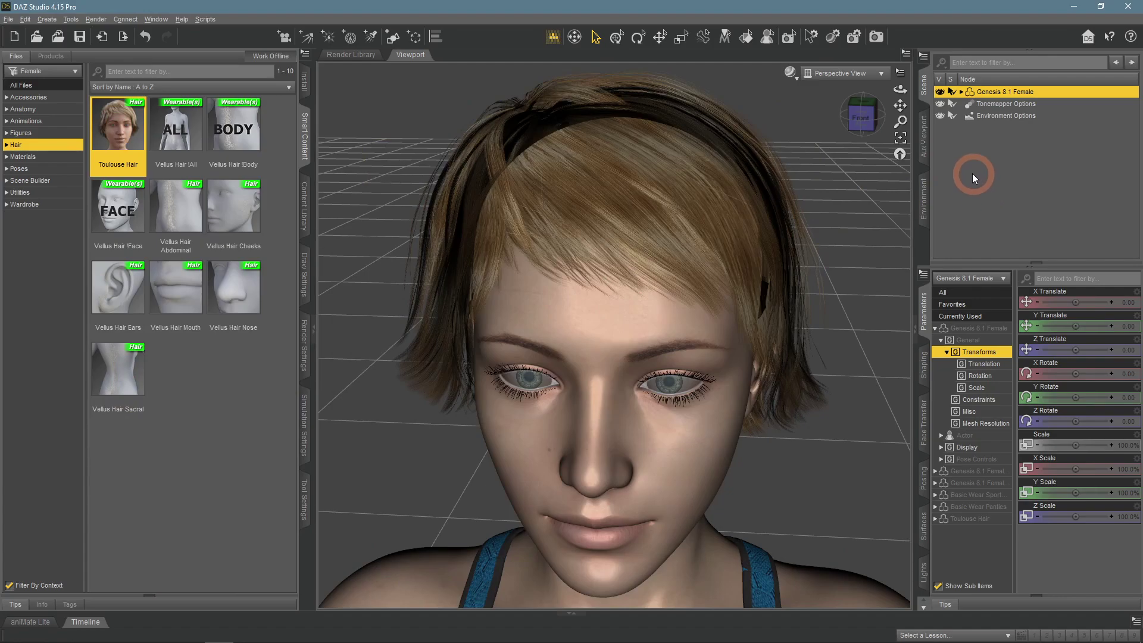
{"action": "left_click", "coordinate": [790, 72]}
{"action": "left_click", "coordinate": [808, 231]}
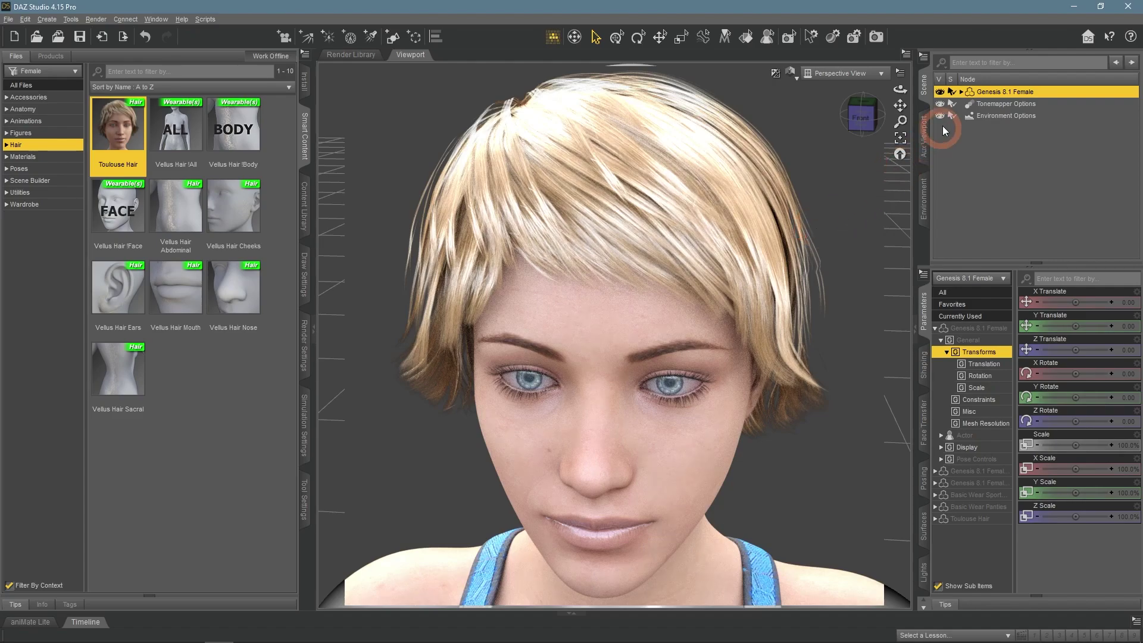
Select the Toulouse Hair and show its material presets and all its surfaces.
{"action": "left_click", "coordinate": [961, 91]}
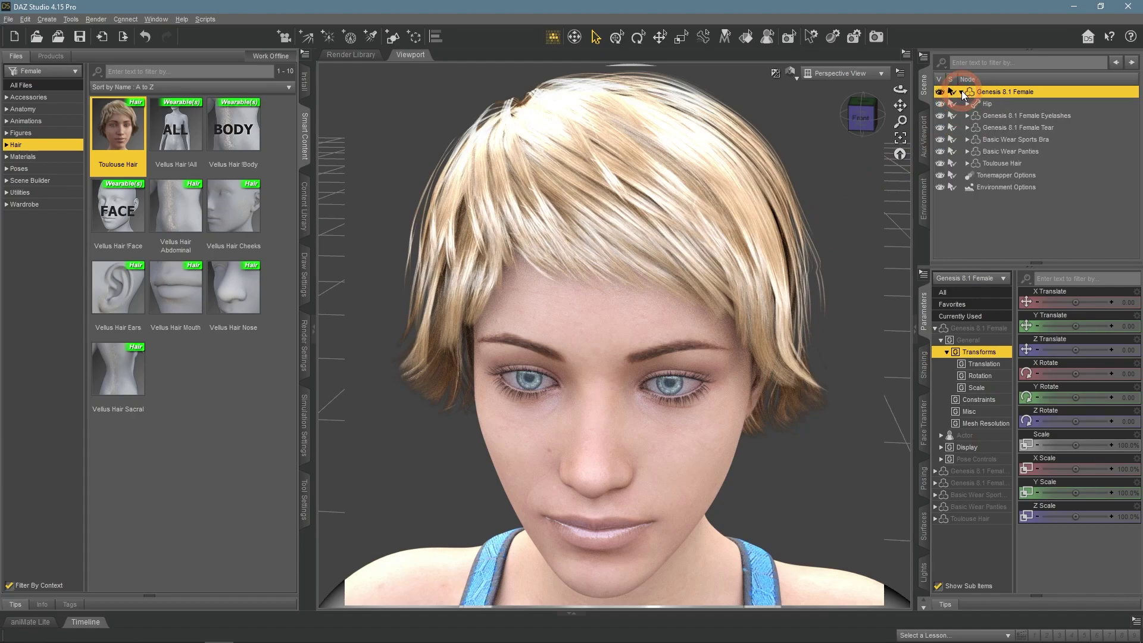
{"action": "left_click", "coordinate": [986, 162]}
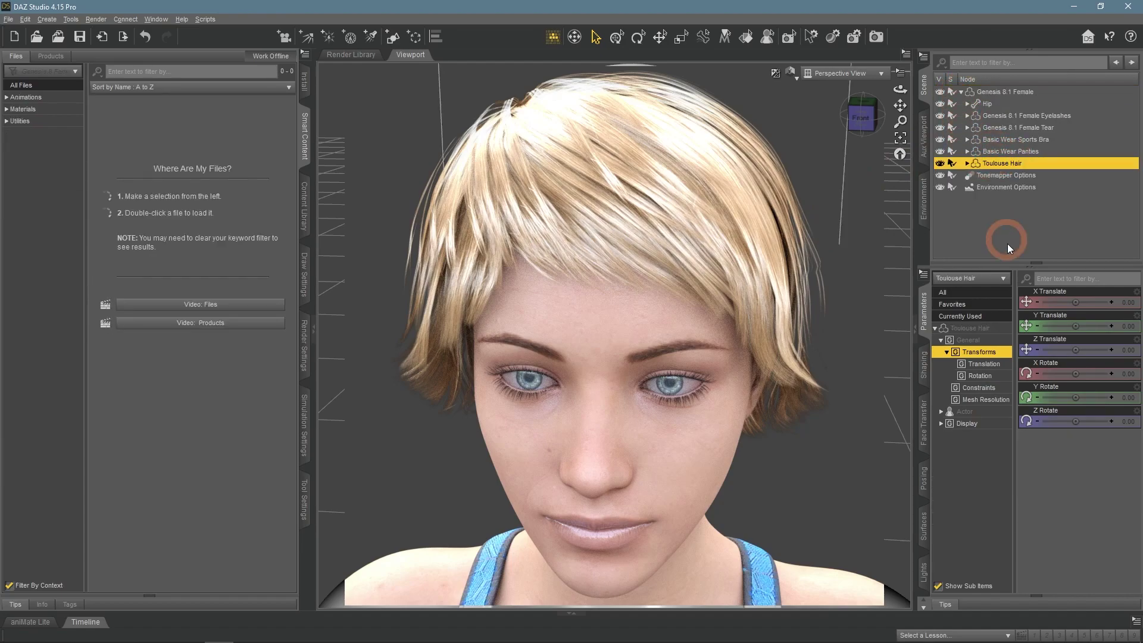
{"action": "left_click", "coordinate": [23, 109]}
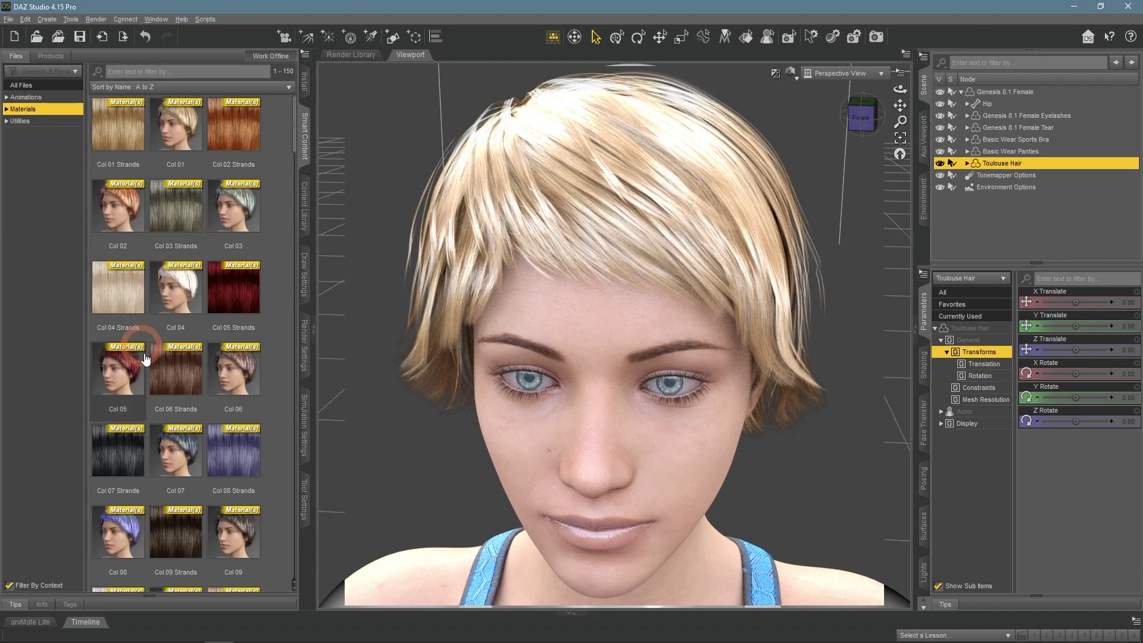
{"action": "left_click", "coordinate": [923, 535]}
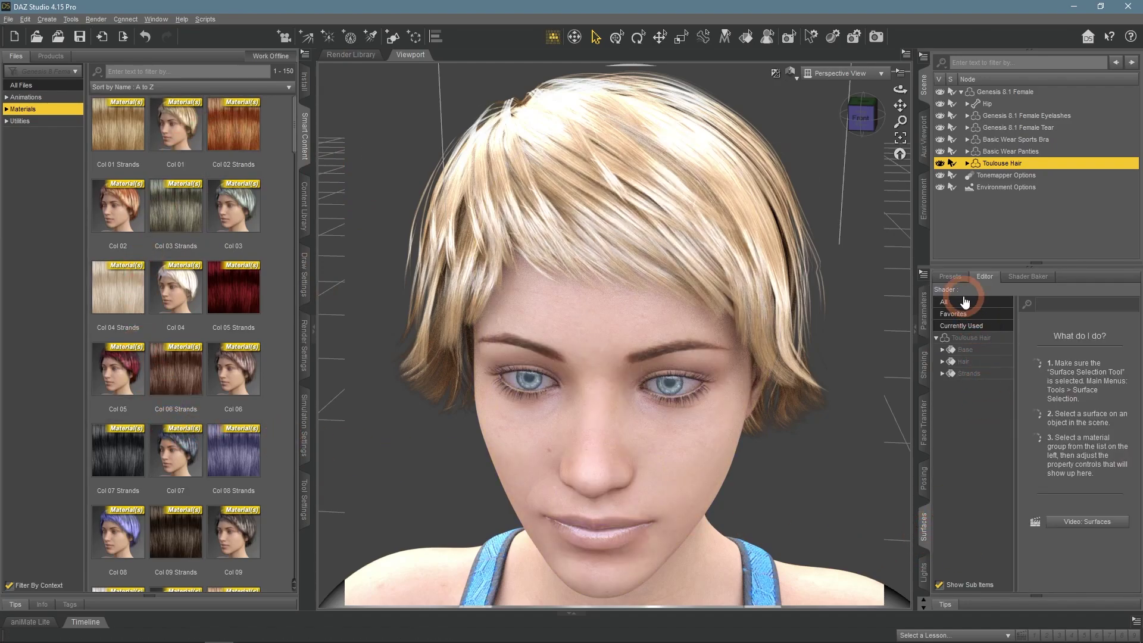
{"action": "left_click", "coordinate": [959, 338]}
{"action": "left_click", "coordinate": [951, 277]}
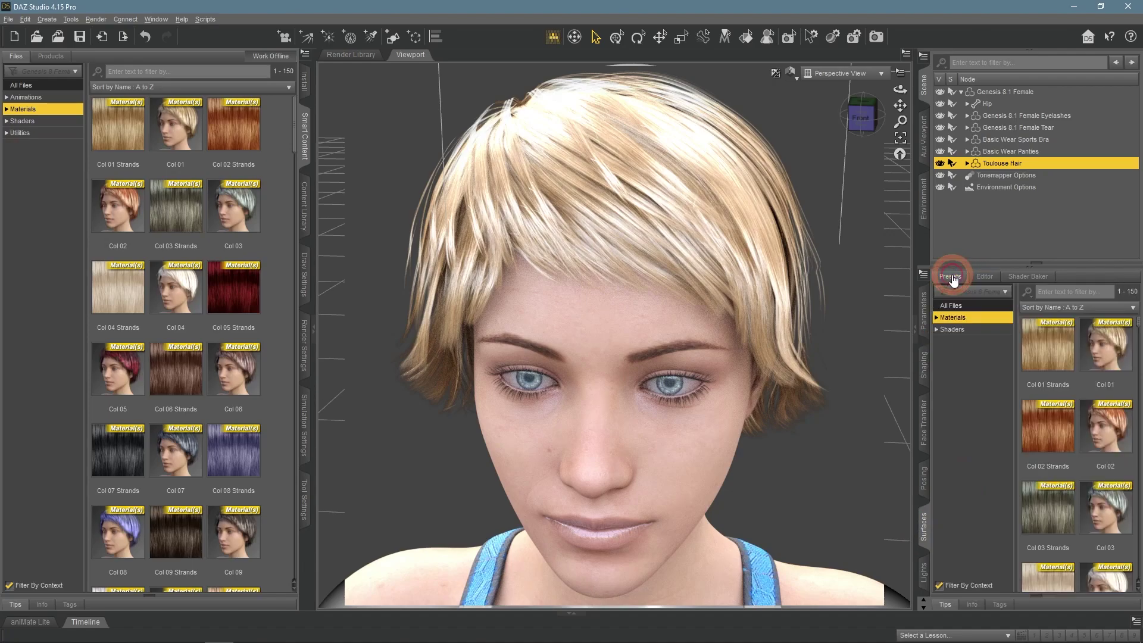
{"action": "left_click", "coordinate": [957, 318]}
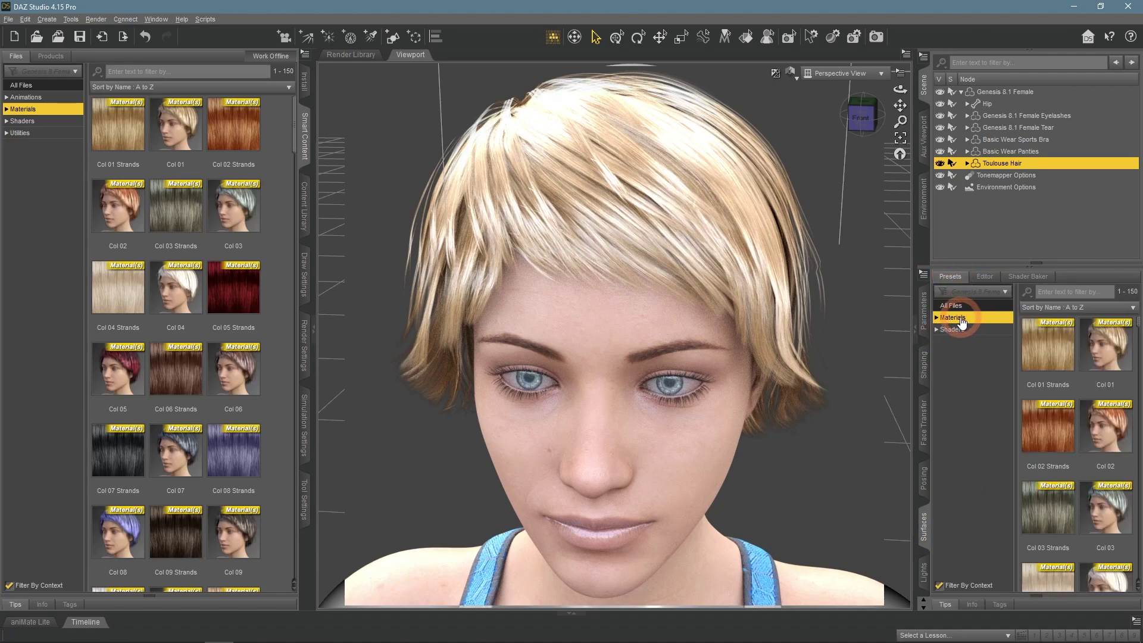
Apply the orange Col 02 material to the hair, then the Col 05 material.
{"action": "left_click_drag", "start_coordinate": [1071, 510], "coordinate": [748, 518]}
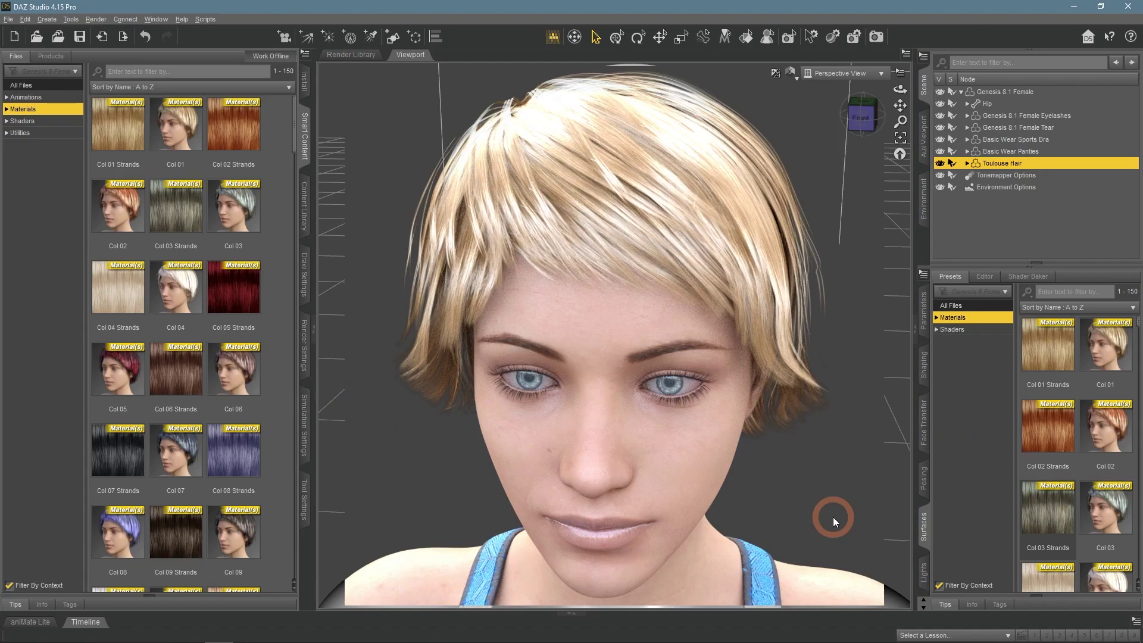
{"action": "left_click_drag", "start_coordinate": [833, 517], "coordinate": [122, 202]}
{"action": "double_click", "coordinate": [121, 202]}
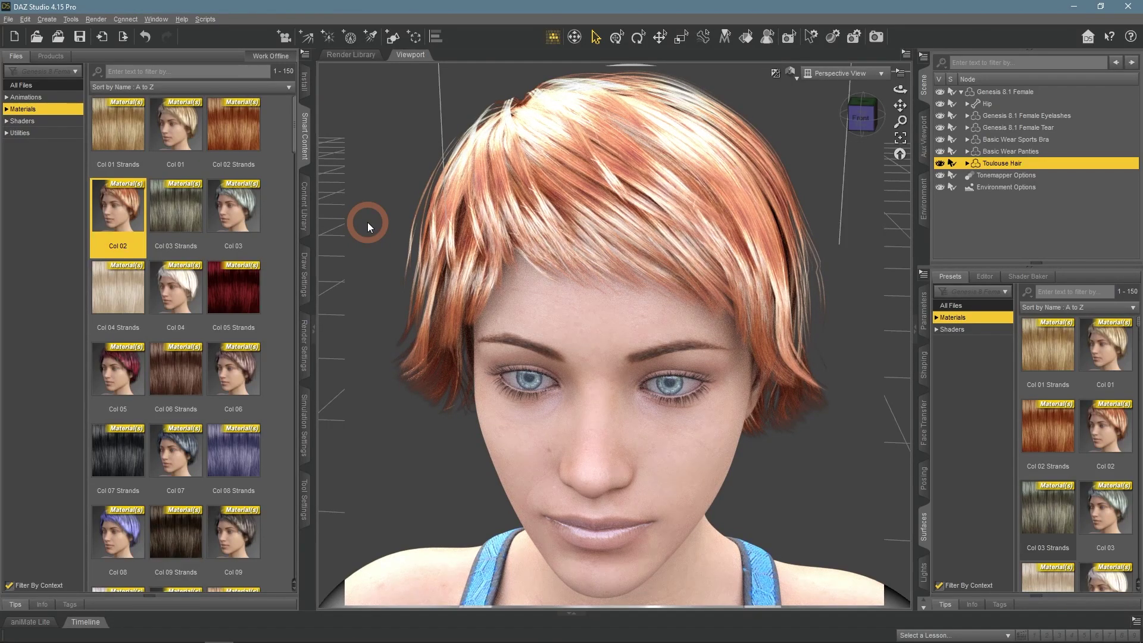
{"action": "double_click", "coordinate": [115, 393]}
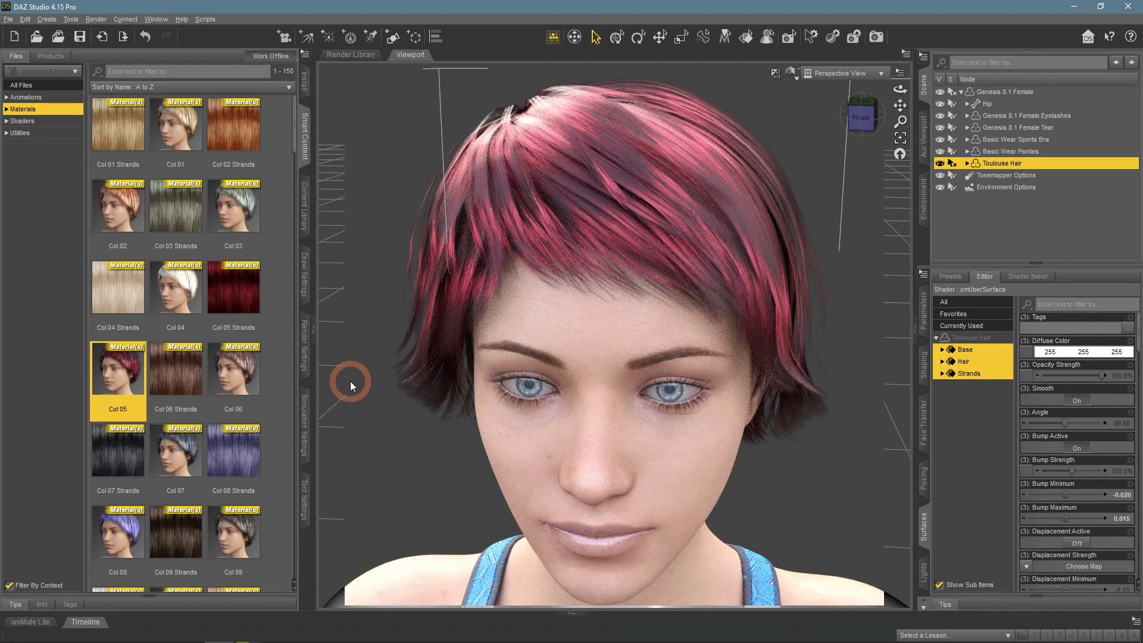
Apply the Col 13 Strands material and reselect the Toulouse Hair.
{"action": "scroll", "coordinate": [247, 469], "scroll_direction": "down", "scroll_amount": 3}
{"action": "scroll", "coordinate": [107, 467], "scroll_direction": "down", "scroll_amount": 4}
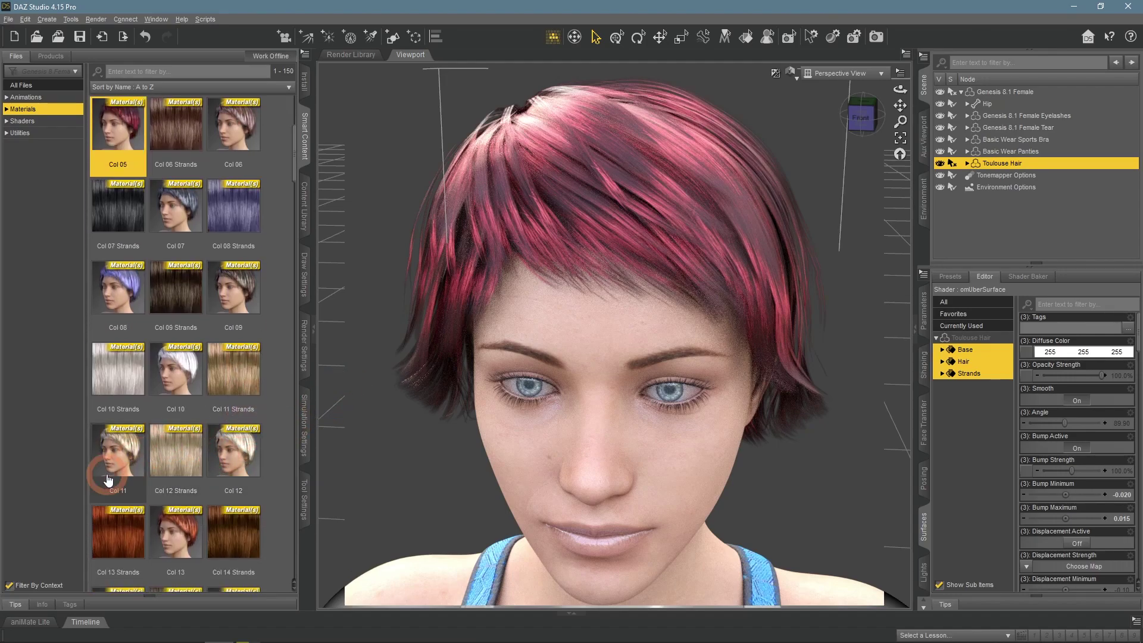
{"action": "double_click", "coordinate": [132, 310]}
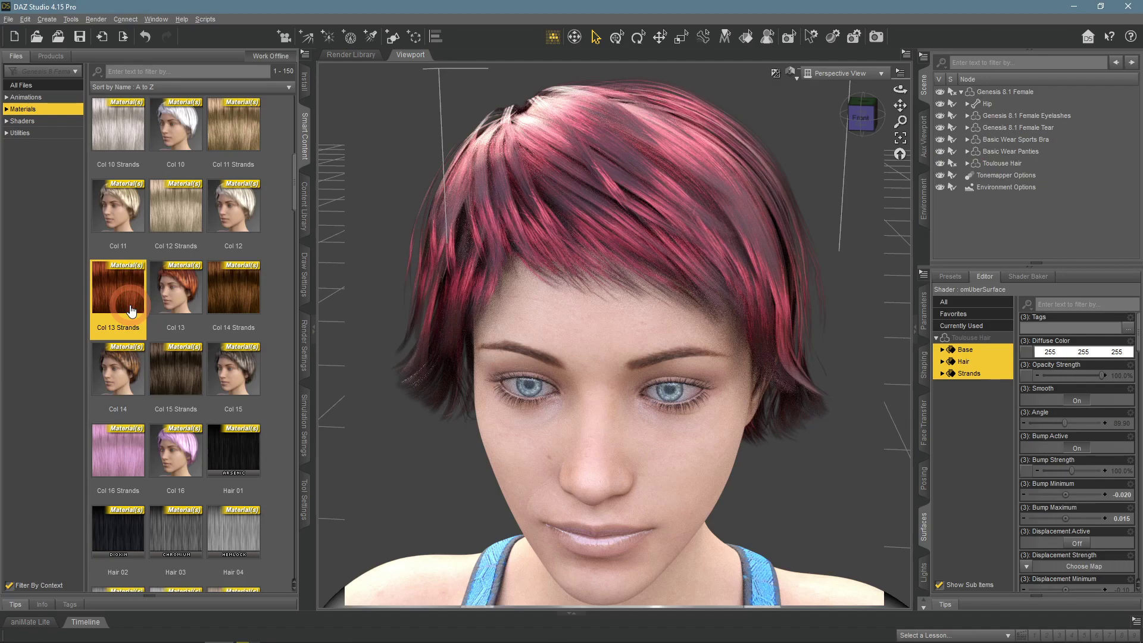
{"action": "left_click", "coordinate": [999, 165]}
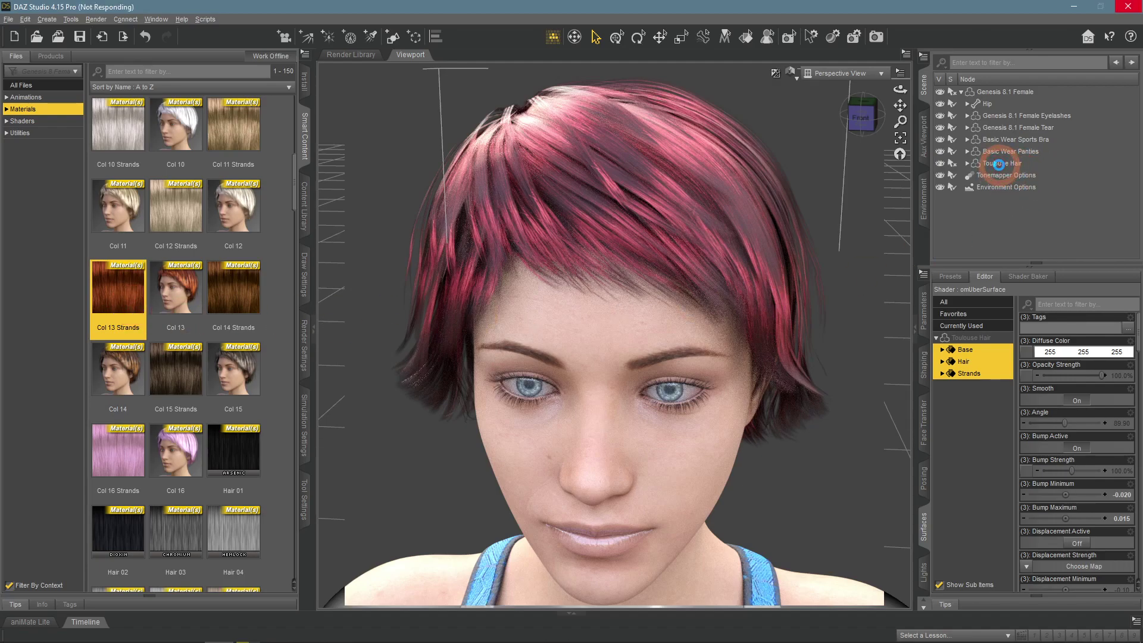
Try the Col 15 material, then the pink Col 16 Strands material on the hair.
{"action": "left_click", "coordinate": [358, 428]}
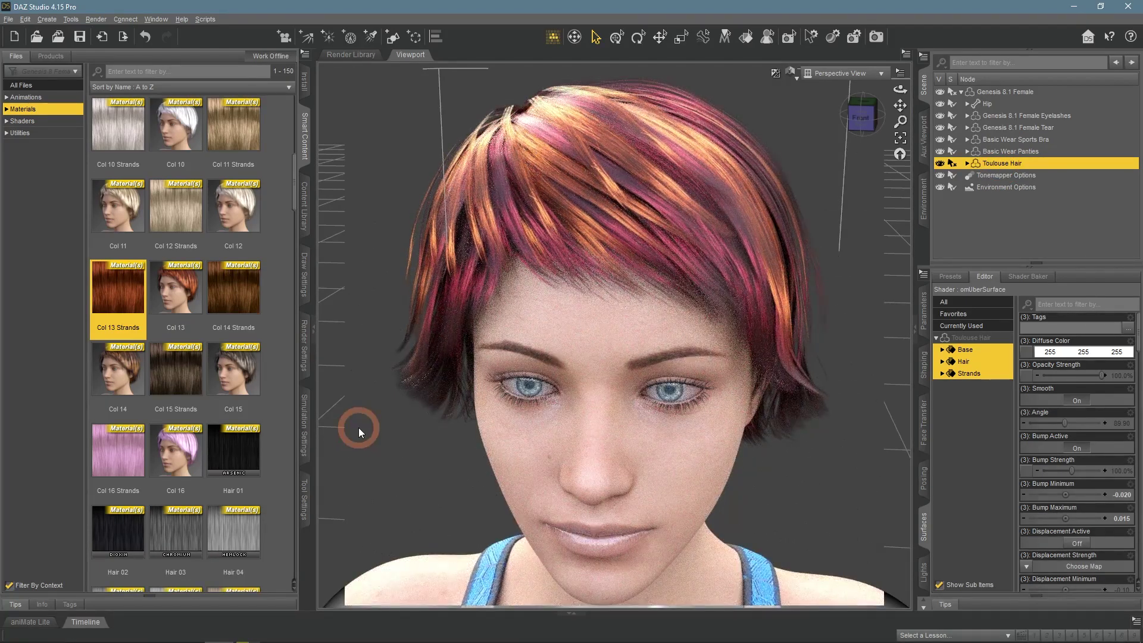
{"action": "left_click", "coordinate": [205, 449]}
{"action": "left_click", "coordinate": [243, 378]}
{"action": "left_click", "coordinate": [121, 462]}
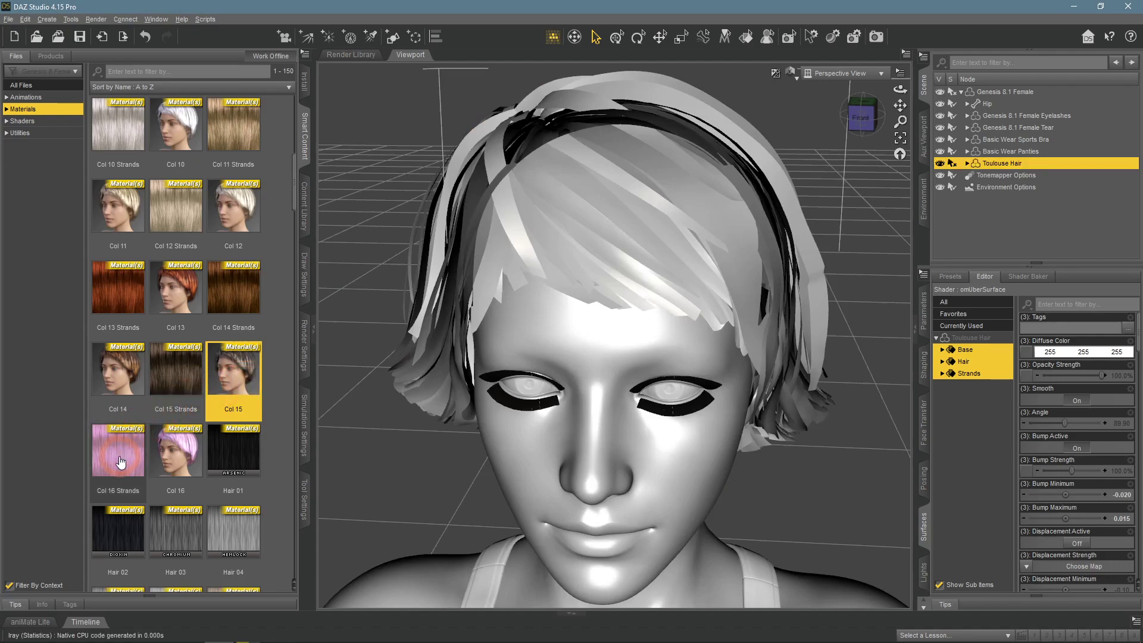
{"action": "left_click", "coordinate": [361, 445]}
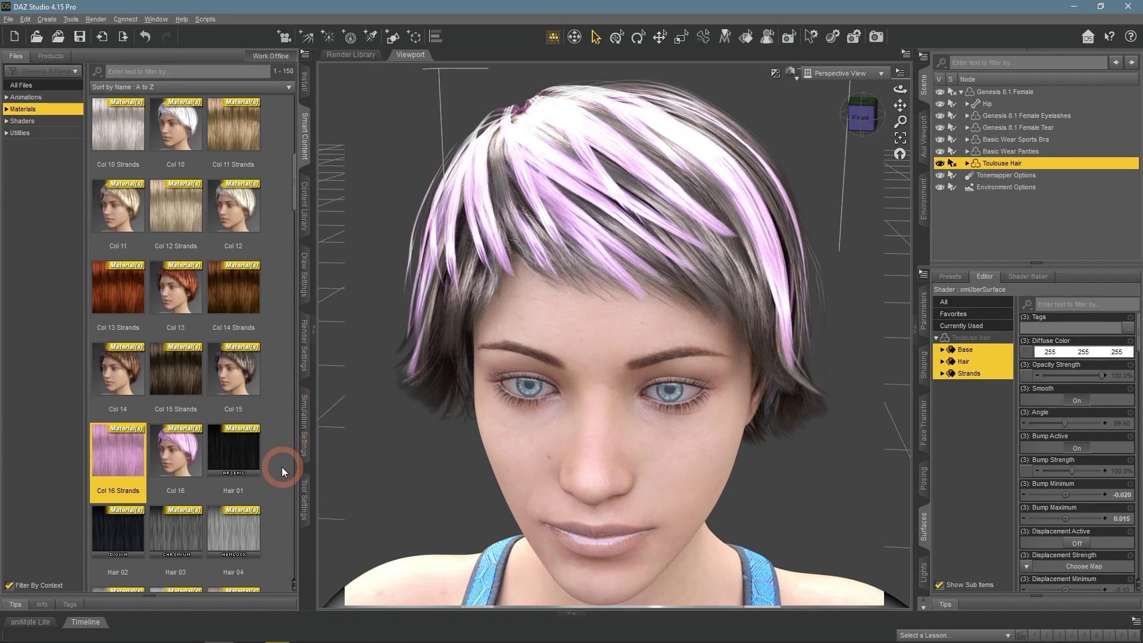
Apply the orange-blond Hair Mix 03 material to the hair.
{"action": "scroll", "coordinate": [275, 456], "scroll_direction": "down", "scroll_amount": 15}
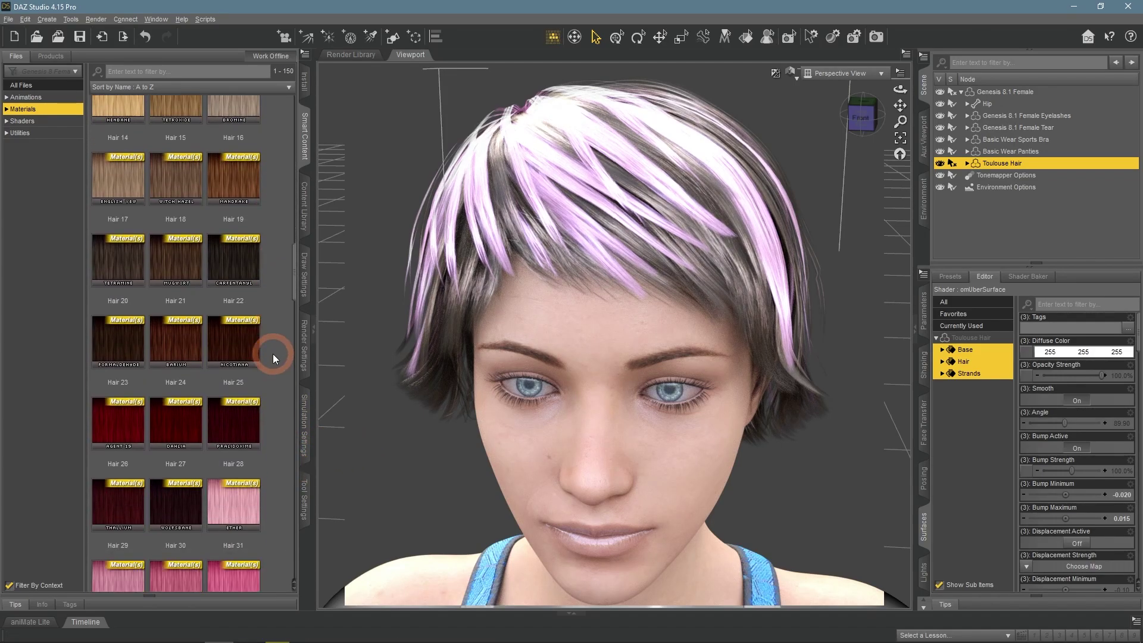
{"action": "scroll", "coordinate": [273, 354], "scroll_direction": "down", "scroll_amount": 15}
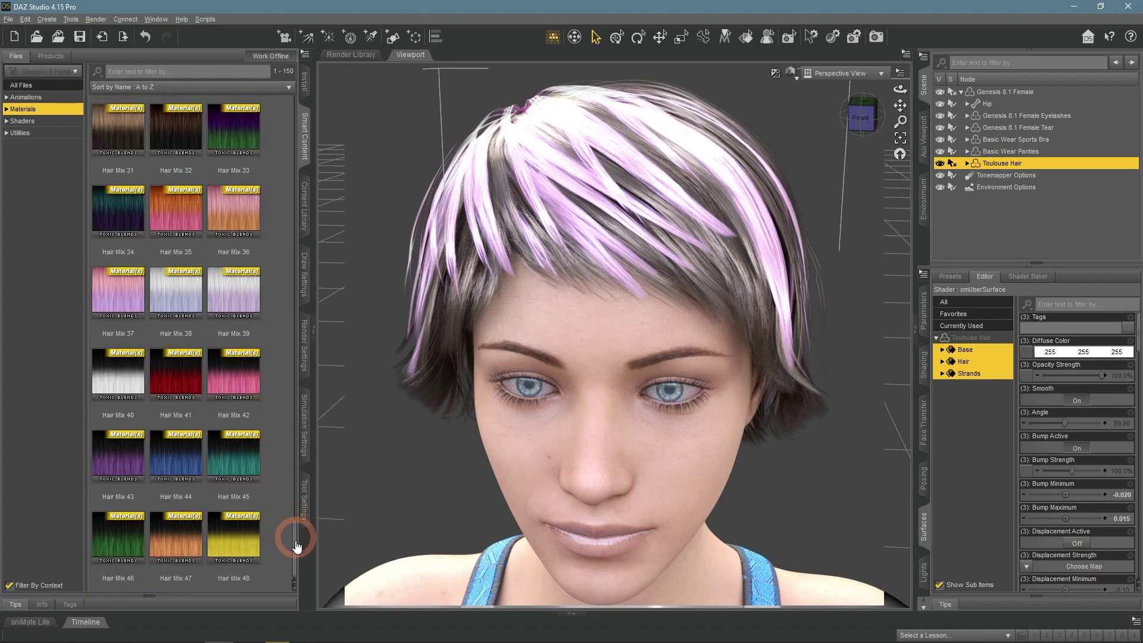
{"action": "scroll", "coordinate": [256, 500], "scroll_direction": "up", "scroll_amount": 10}
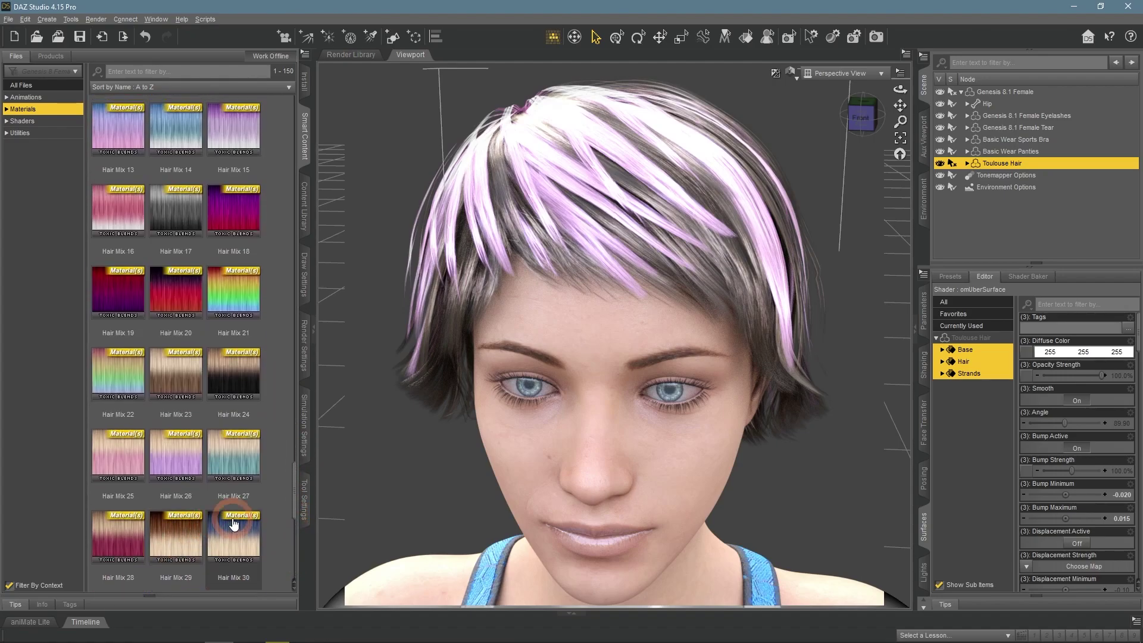
{"action": "scroll", "coordinate": [245, 523], "scroll_direction": "up", "scroll_amount": 3}
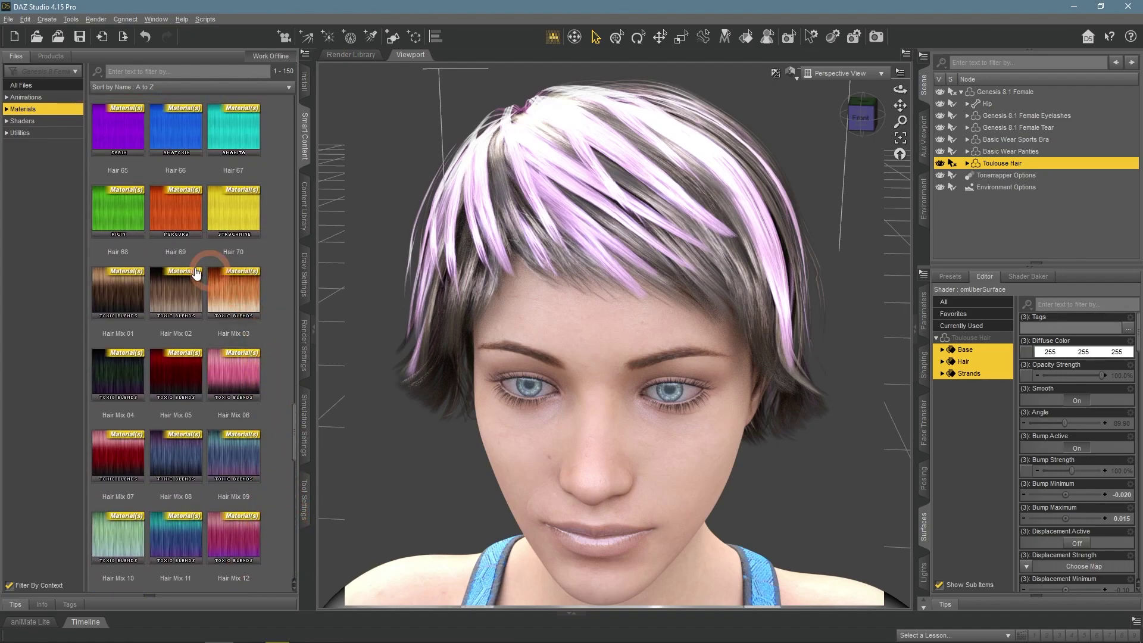
{"action": "double_click", "coordinate": [225, 301]}
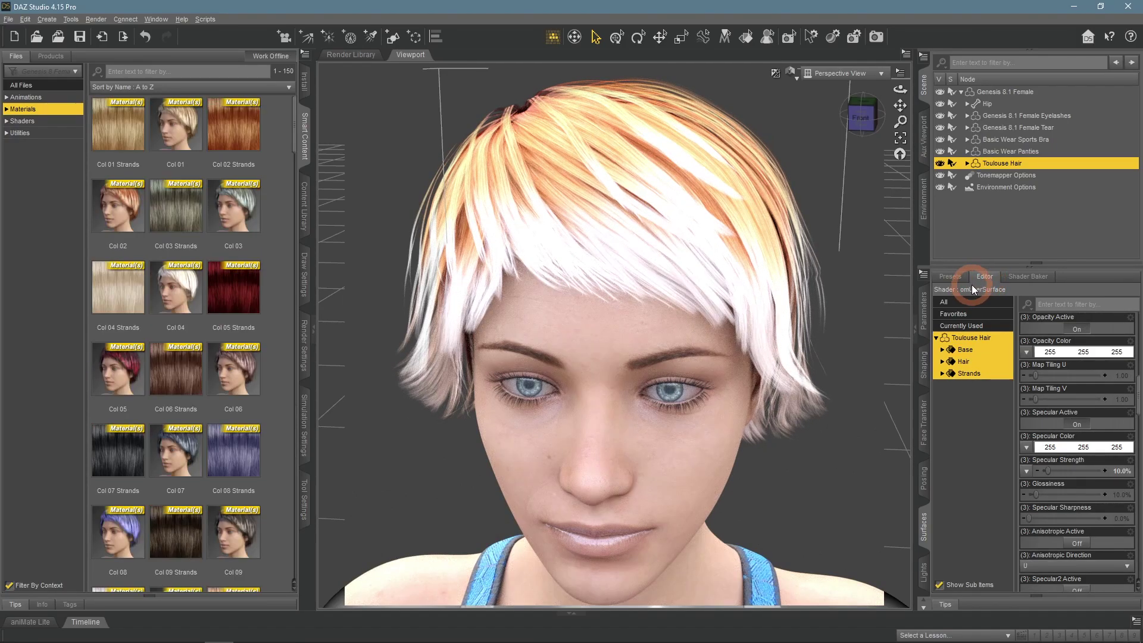
Set the hair's Diffuse Color to bright green.
{"action": "left_click", "coordinate": [1072, 500]}
{"action": "scroll", "coordinate": [1073, 505], "scroll_direction": "up", "scroll_amount": 10}
{"action": "left_click", "coordinate": [1057, 483]}
{"action": "left_click", "coordinate": [1074, 356]}
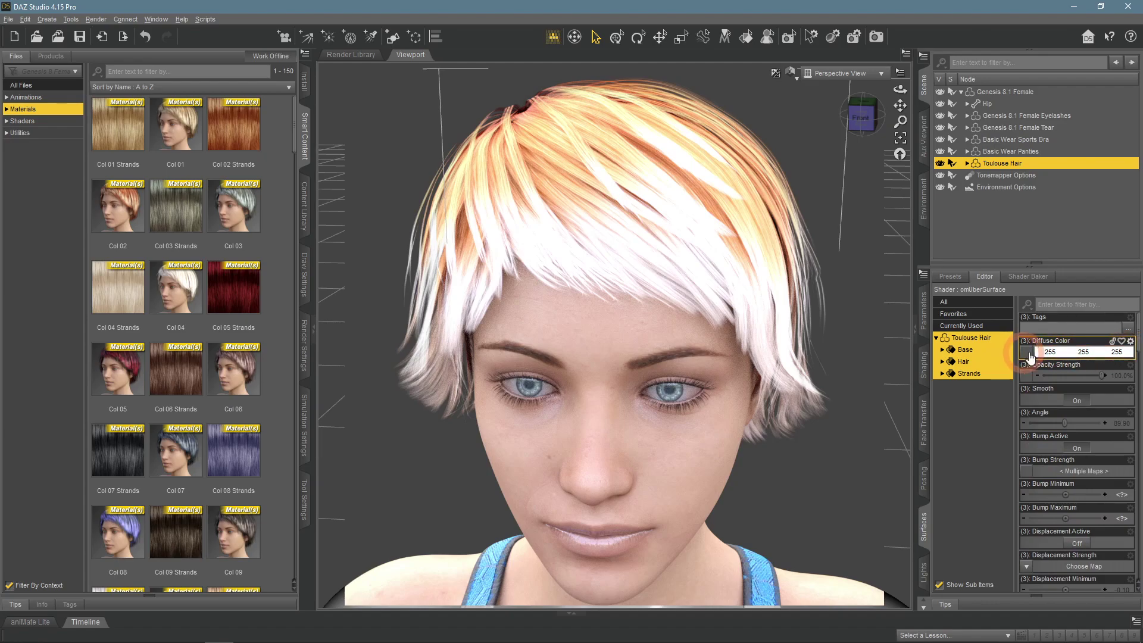
{"action": "left_click", "coordinate": [1070, 356]}
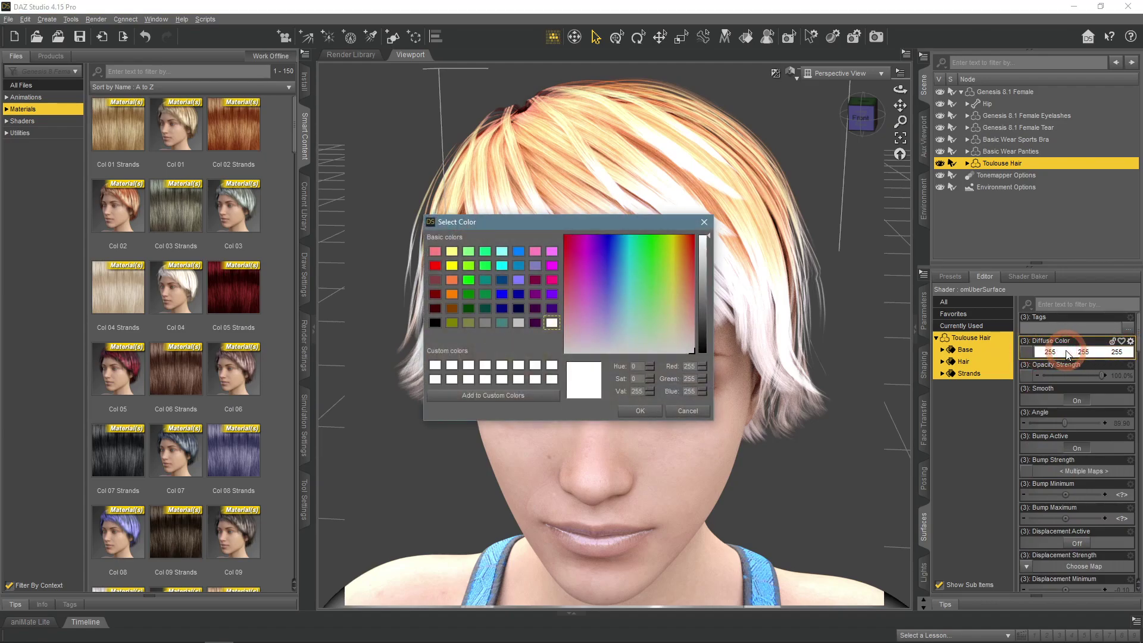
{"action": "left_click", "coordinate": [654, 288]}
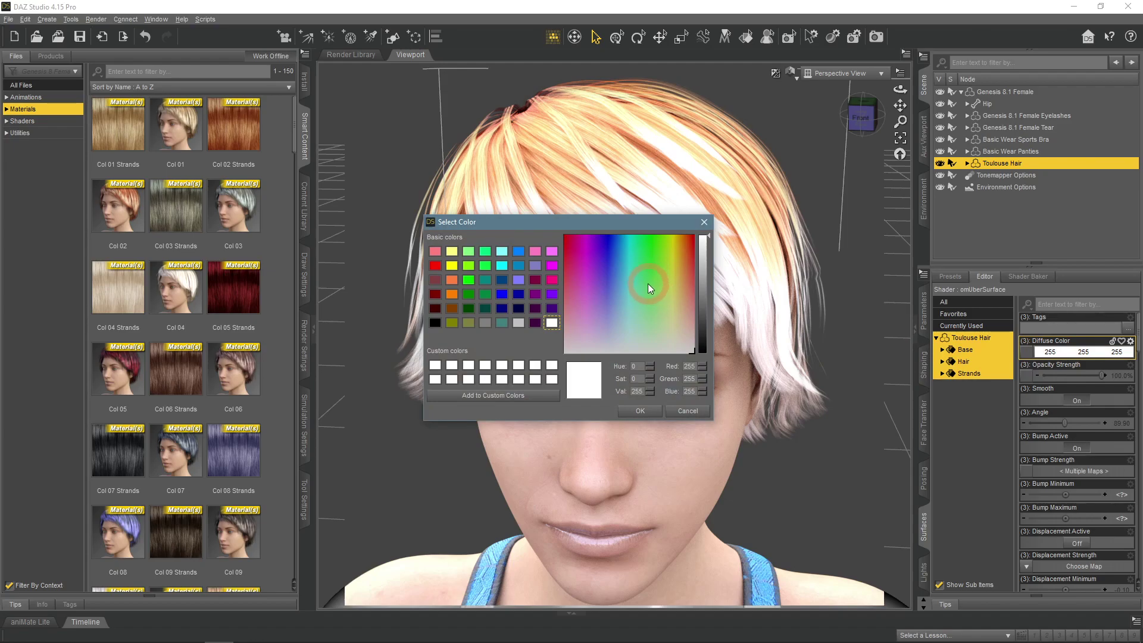
{"action": "left_click", "coordinate": [645, 273]}
{"action": "left_click", "coordinate": [640, 414]}
{"action": "left_click", "coordinate": [962, 438]}
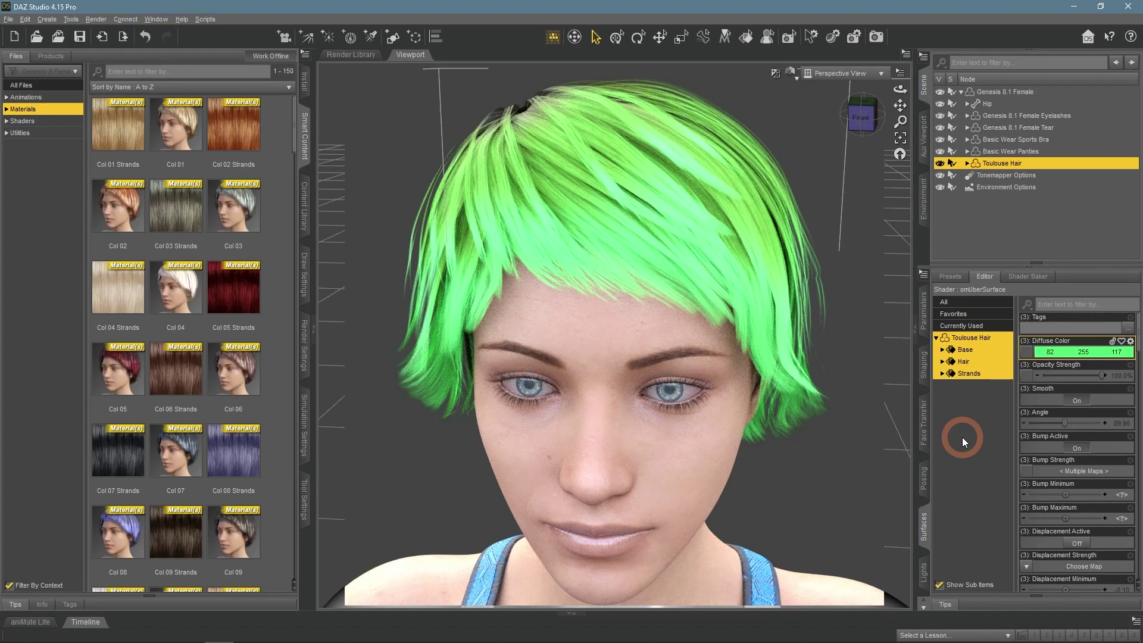
Change the hair's Diffuse Color to magenta-pink 214, 41, 200.
{"action": "left_click", "coordinate": [1073, 356]}
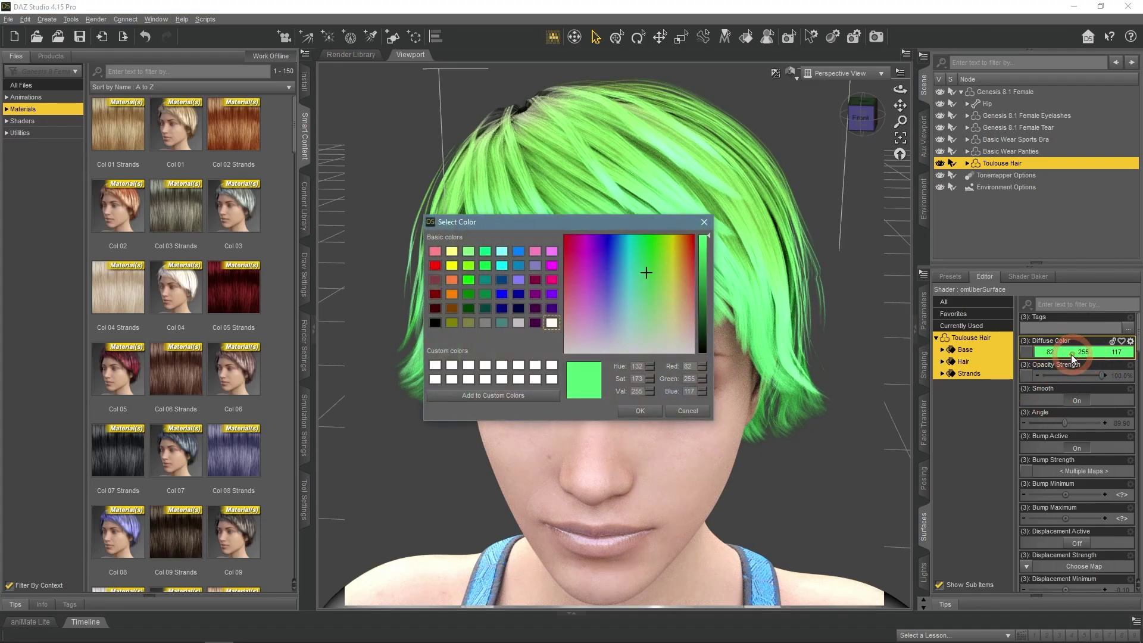
{"action": "left_click_drag", "start_coordinate": [587, 271], "coordinate": [584, 259]}
{"action": "left_click", "coordinate": [705, 264]}
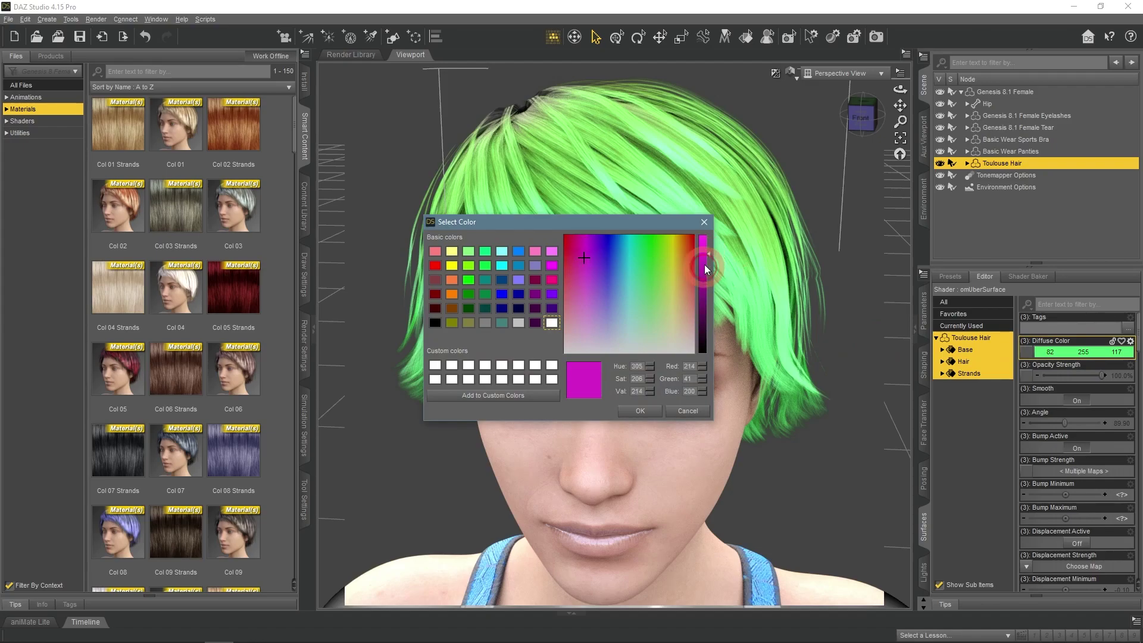
{"action": "left_click", "coordinate": [648, 411]}
{"action": "left_click", "coordinate": [981, 415]}
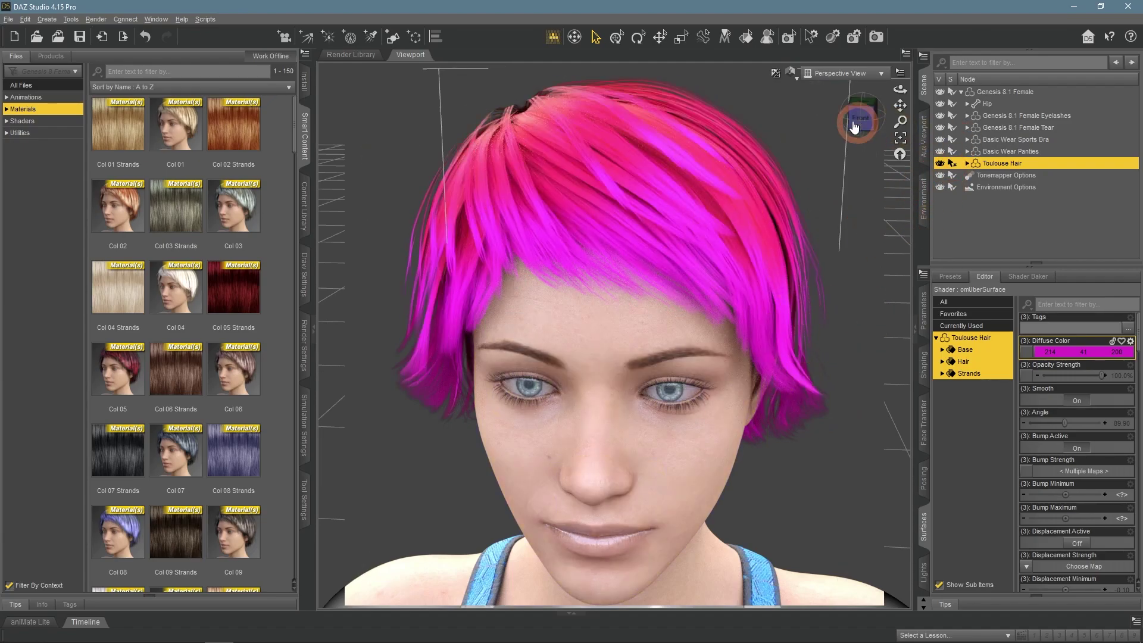
{"action": "left_click", "coordinate": [748, 275]}
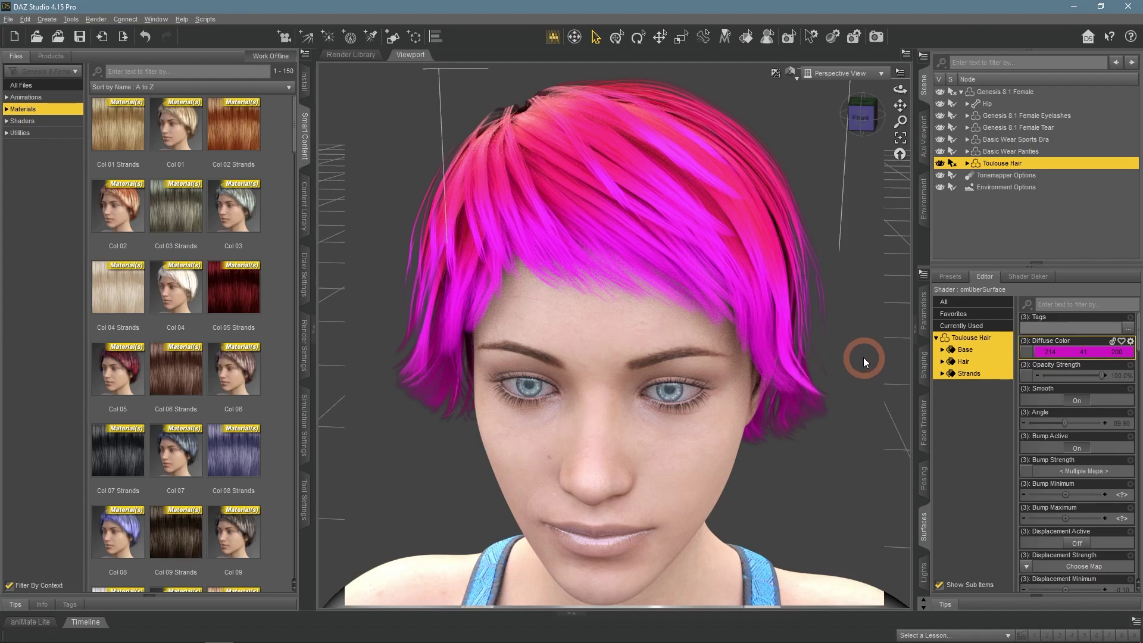
Load the Col 01 hair material and give it a magenta Diffuse Color.
{"action": "double_click", "coordinate": [177, 145]}
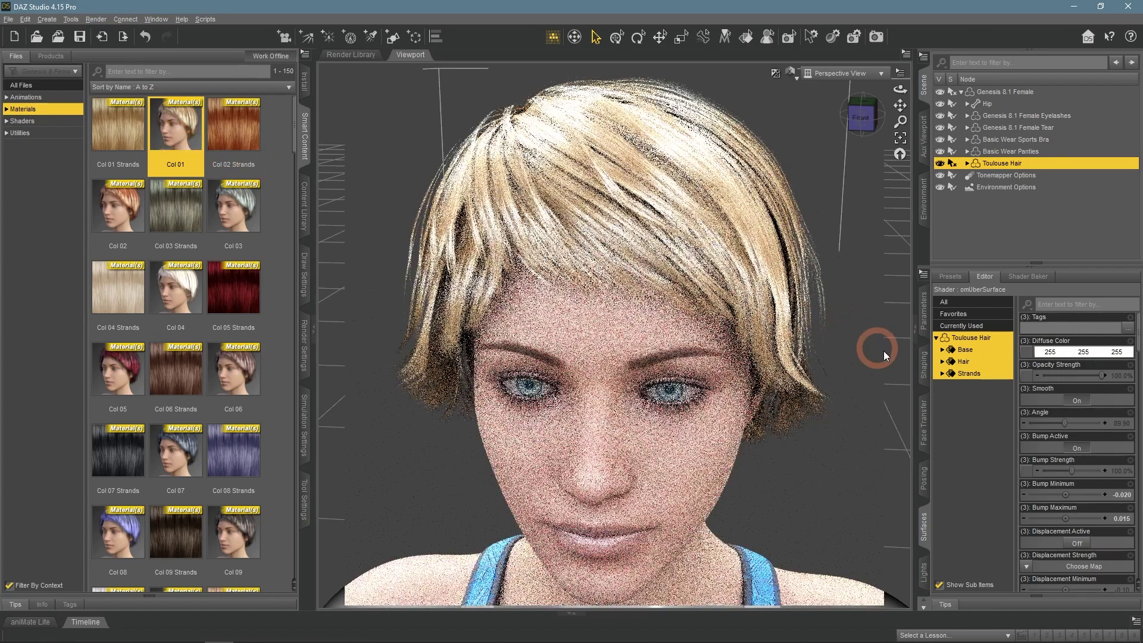
{"action": "left_click", "coordinate": [1039, 351]}
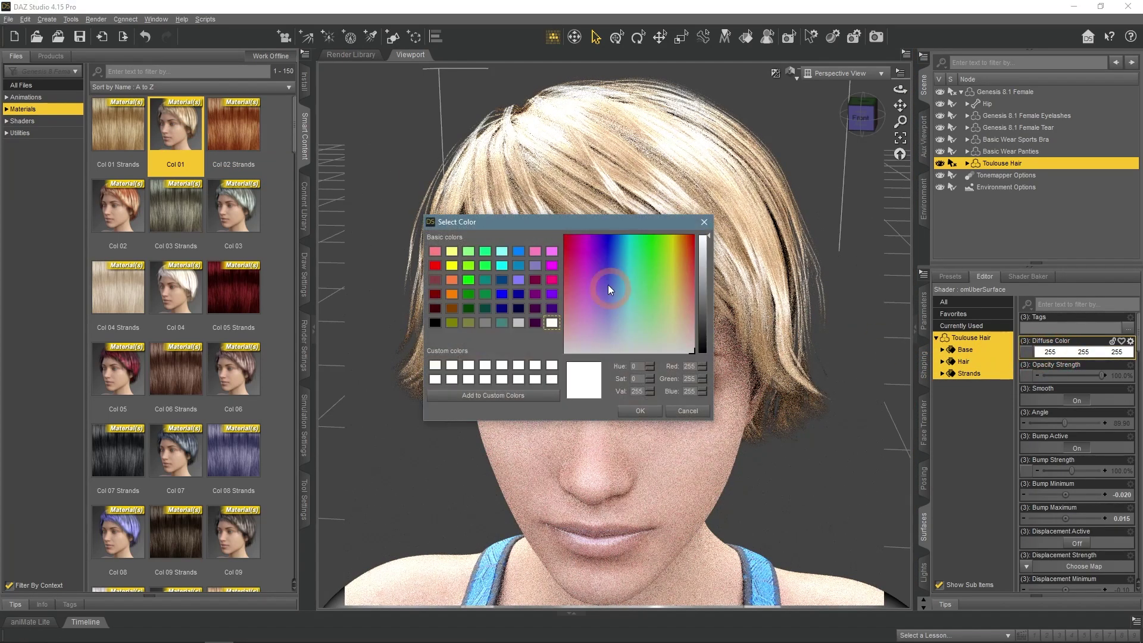
{"action": "mouse_move", "coordinate": [585, 263]}
{"action": "left_mouse_down"}
{"action": "mouse_move", "coordinate": [578, 277]}
{"action": "mouse_move", "coordinate": [581, 262]}
{"action": "left_mouse_up"}
{"action": "left_click", "coordinate": [640, 411]}
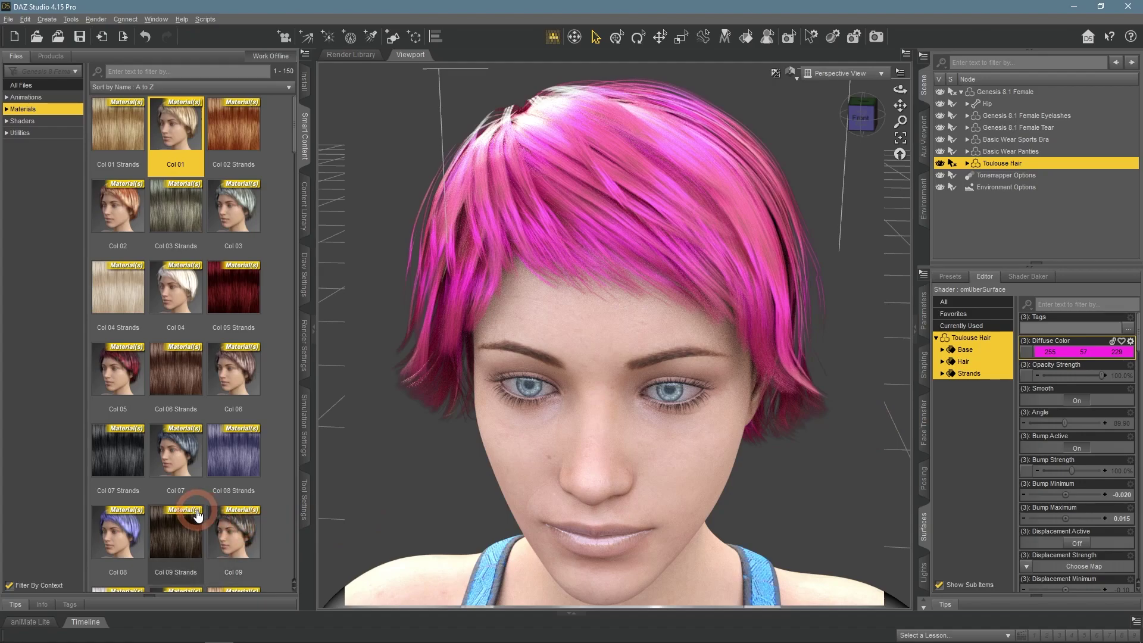
Switch the hair to the Col 07 material.
{"action": "scroll", "coordinate": [184, 513], "scroll_direction": "down", "scroll_amount": 3}
{"action": "scroll", "coordinate": [184, 513], "scroll_direction": "down", "scroll_amount": 5}
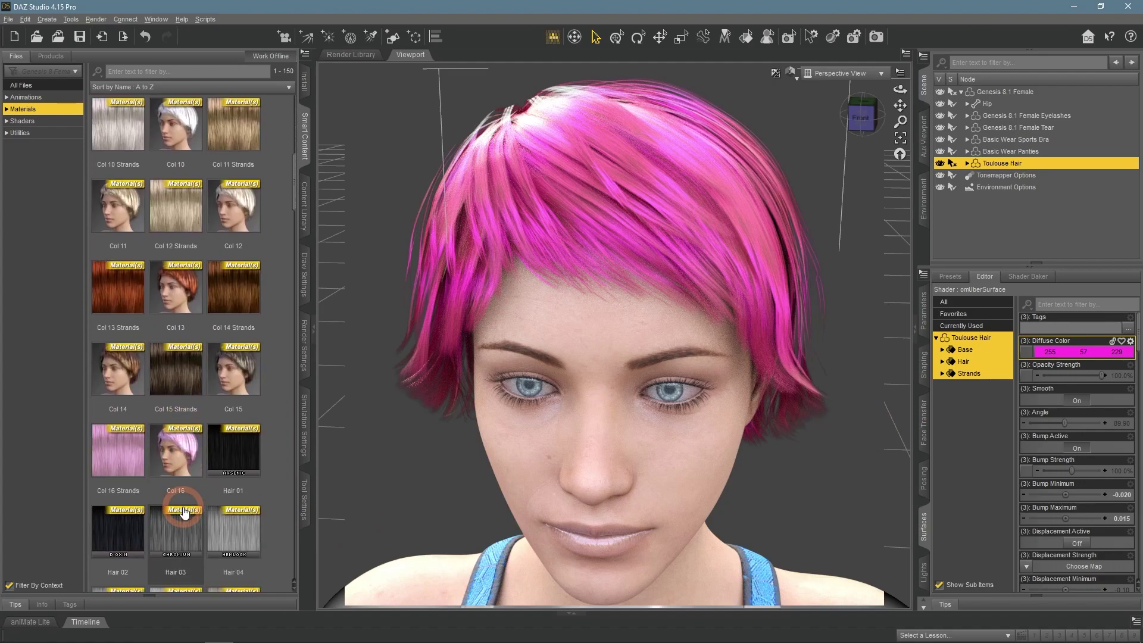
{"action": "scroll", "coordinate": [184, 513], "scroll_direction": "up", "scroll_amount": 4}
{"action": "left_click", "coordinate": [190, 217]}
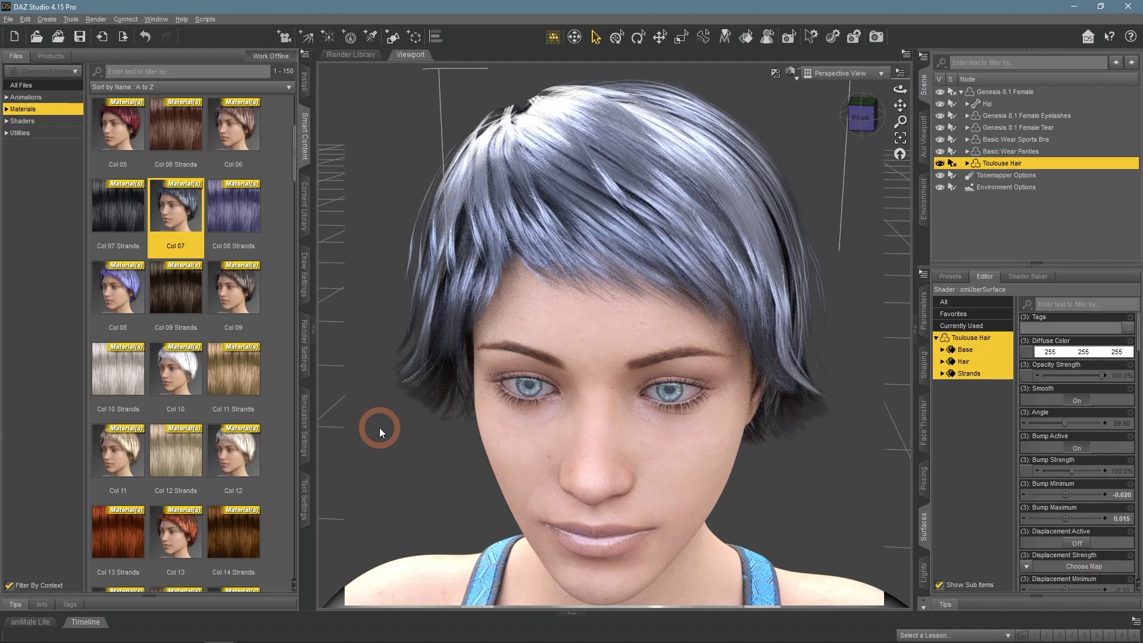
Set the hair's Diffuse Color to magenta 255, 60, 252 and its Specular Color to magenta.
{"action": "left_click", "coordinate": [1051, 352]}
{"action": "left_click", "coordinate": [586, 263]}
{"action": "left_click", "coordinate": [641, 410]}
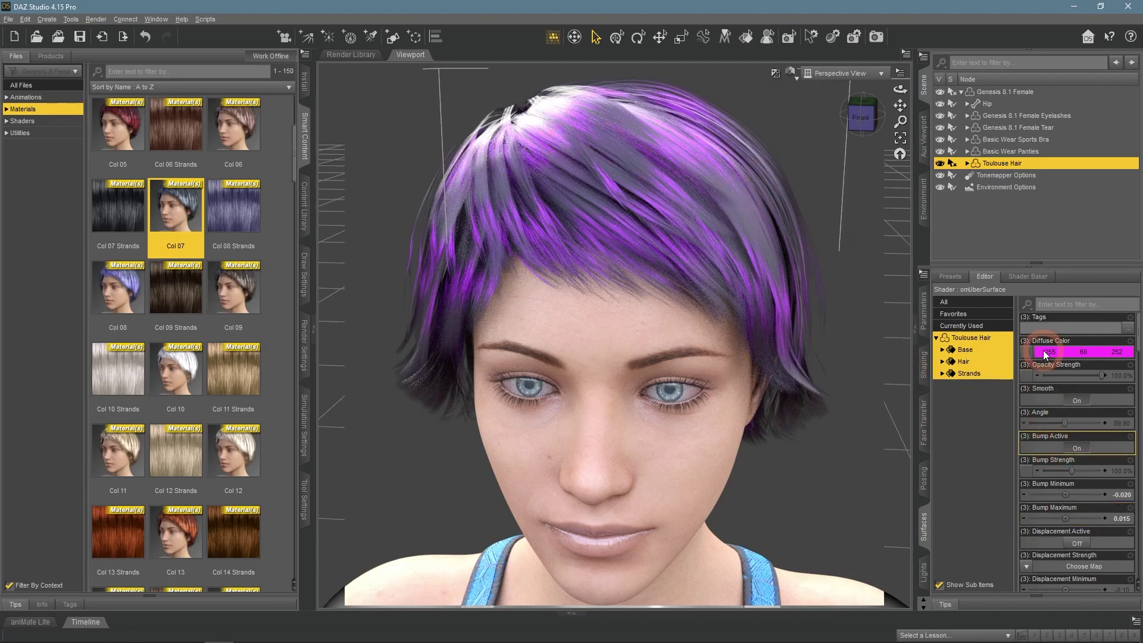
{"action": "scroll", "coordinate": [1054, 444], "scroll_direction": "down", "scroll_amount": 2}
{"action": "scroll", "coordinate": [1053, 439], "scroll_direction": "down", "scroll_amount": 4}
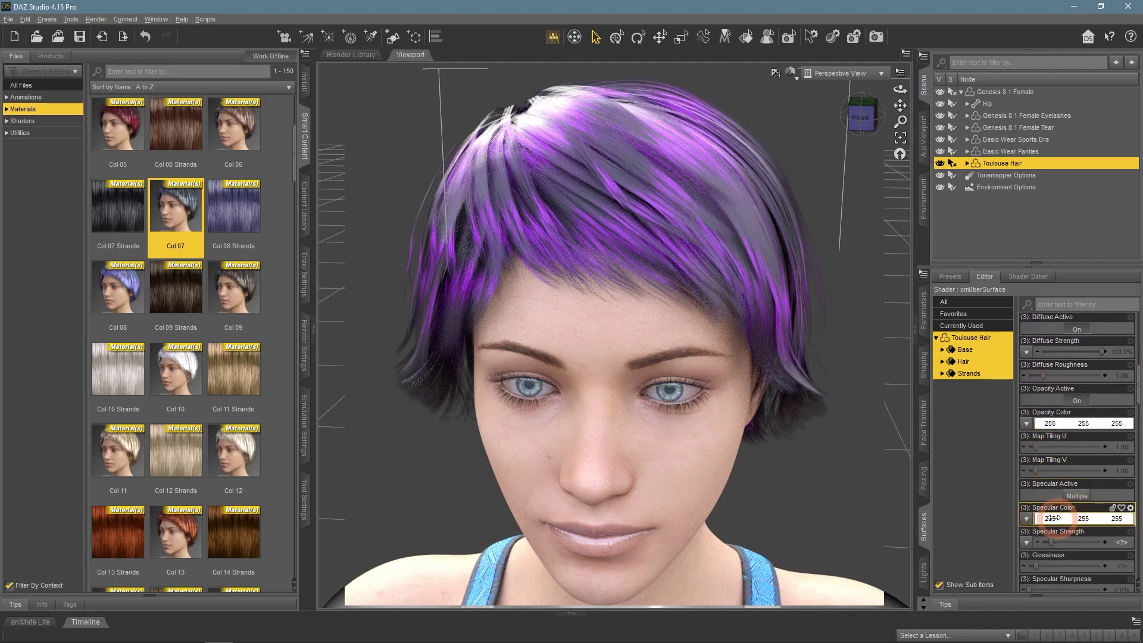
{"action": "left_click", "coordinate": [1066, 523]}
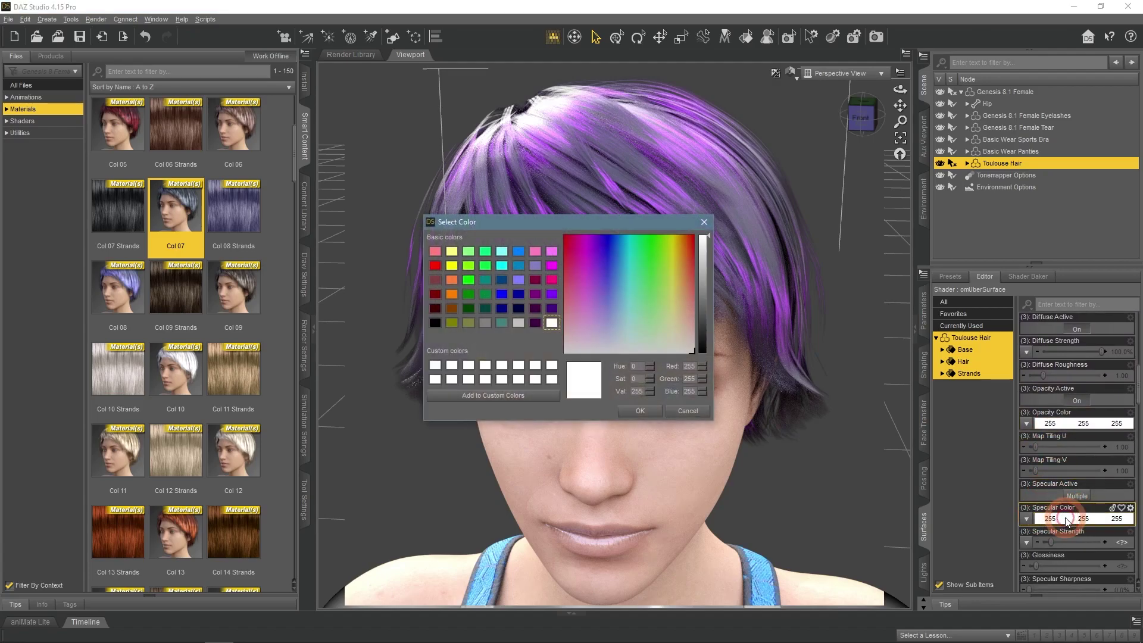
{"action": "left_click", "coordinate": [585, 263]}
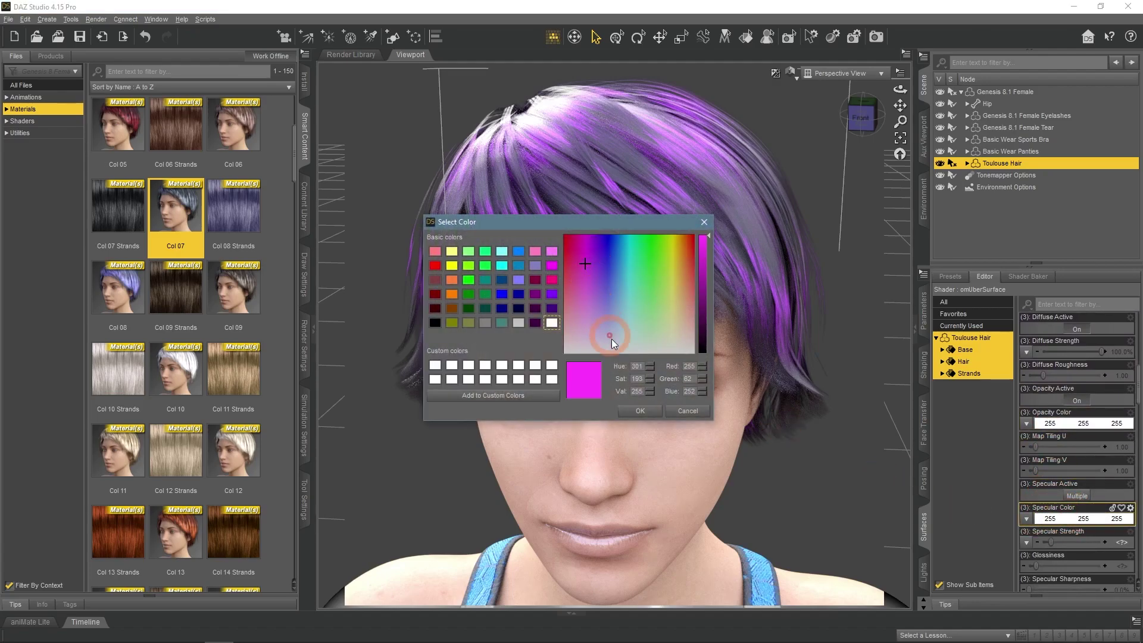
{"action": "left_click", "coordinate": [640, 412]}
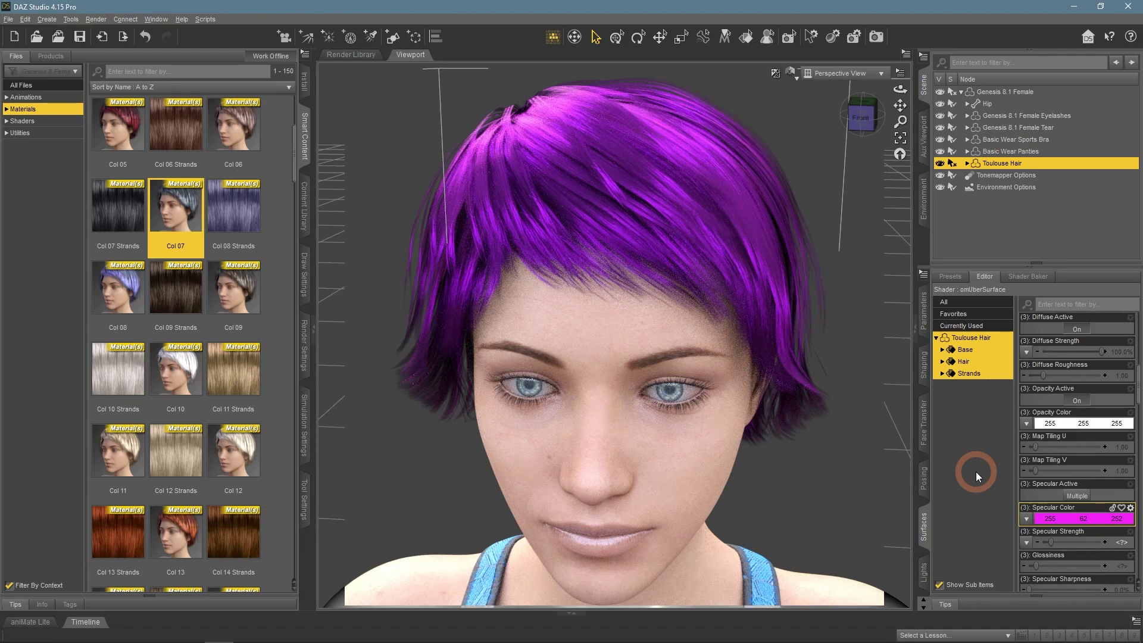
Change the hair's Specular Color to blue 24, 97, 255.
{"action": "left_click", "coordinate": [1068, 518]}
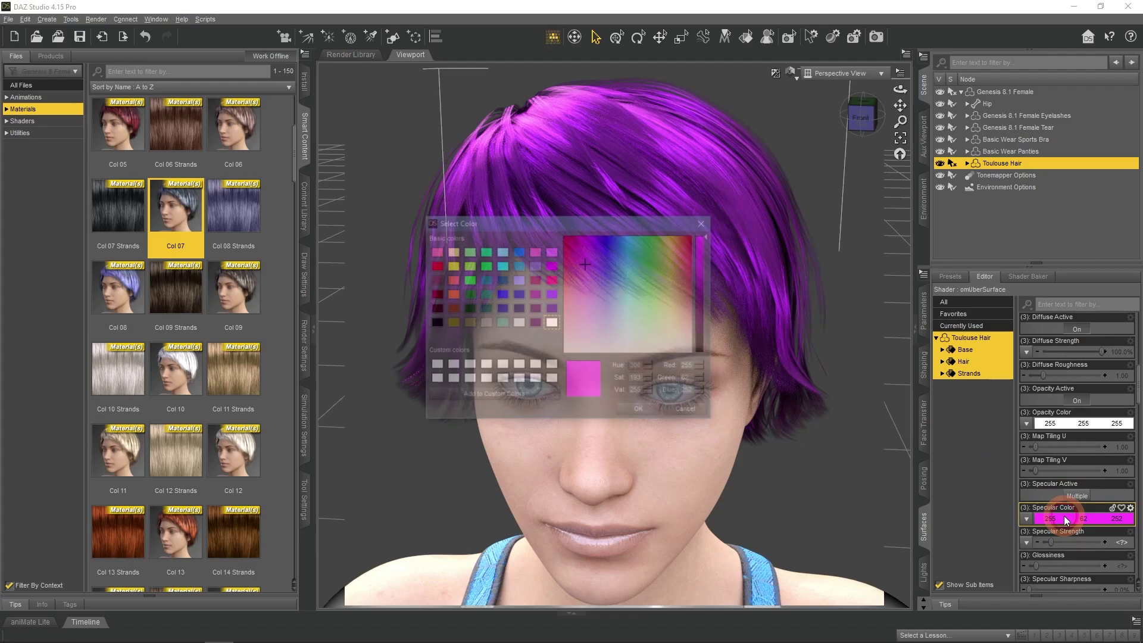
{"action": "left_click", "coordinate": [614, 246]}
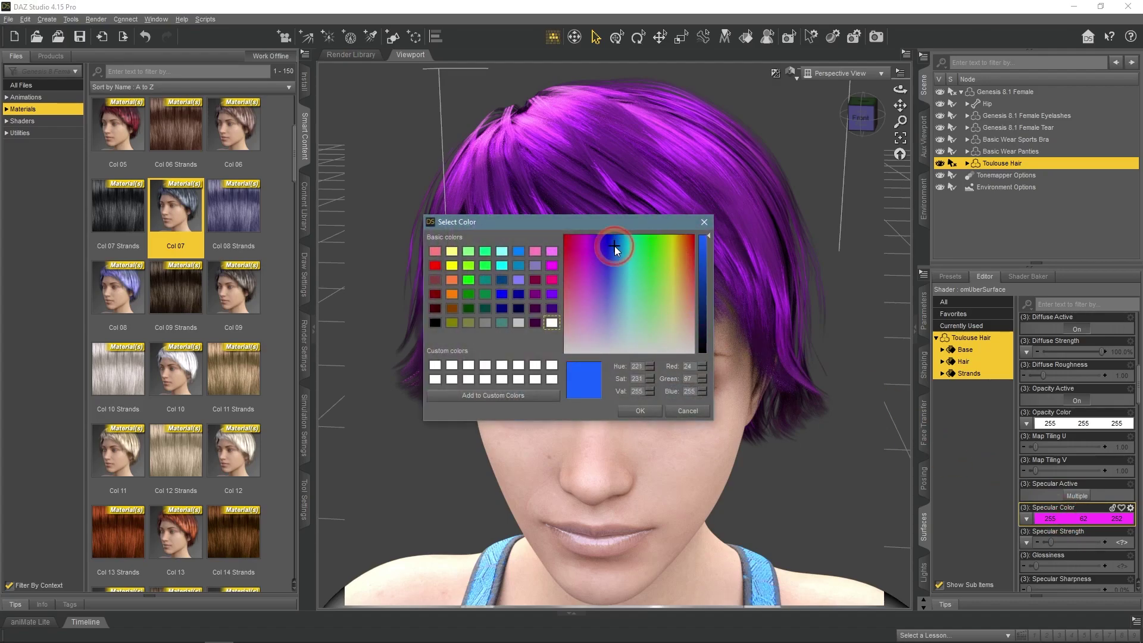
{"action": "left_click", "coordinate": [641, 411]}
{"action": "left_click", "coordinate": [990, 444]}
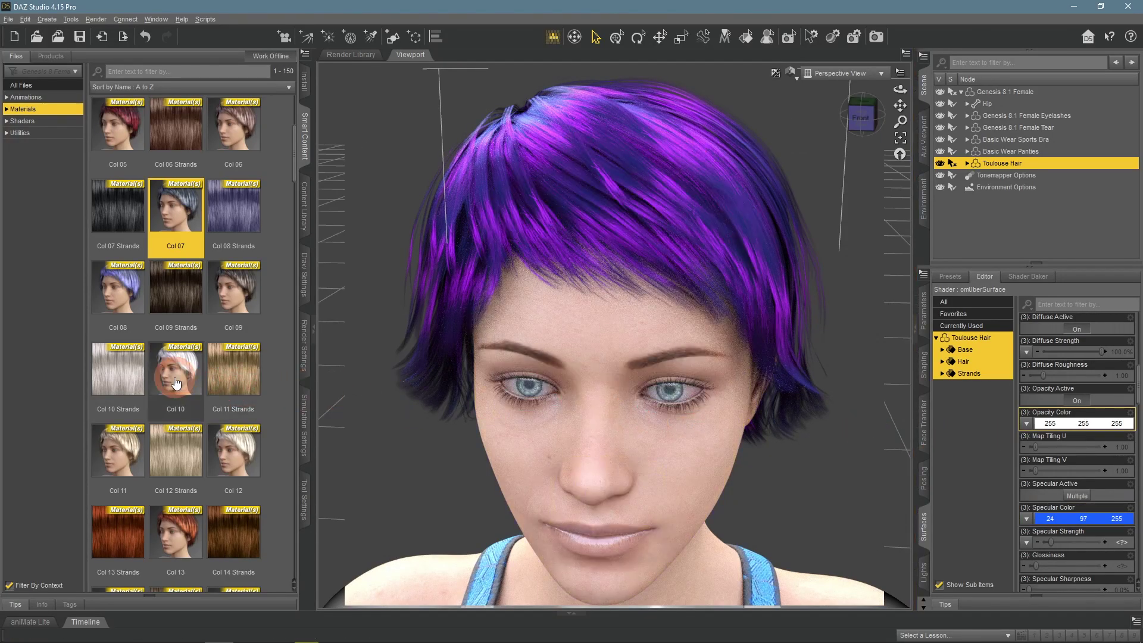
{"action": "mouse_move", "coordinate": [177, 383]}
{"action": "scroll", "coordinate": [176, 383], "scroll_direction": "down", "scroll_amount": 3}
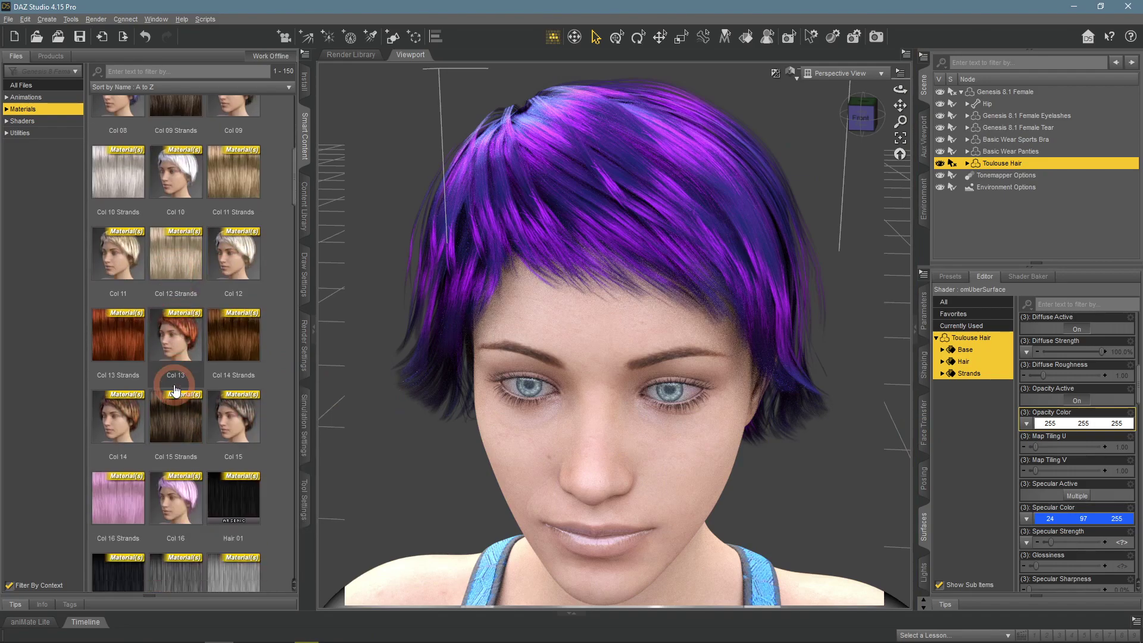
{"action": "scroll", "coordinate": [224, 358], "scroll_direction": "up", "scroll_amount": 6}
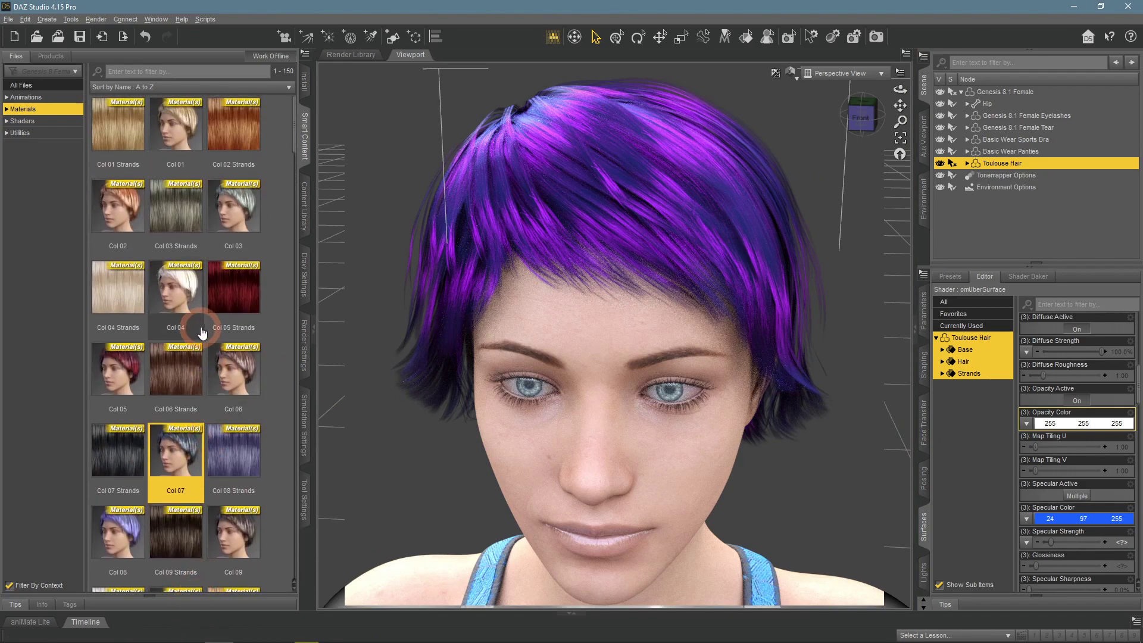
Load the Col 10 hair material and set its Diffuse Color to yellow 223, 255, 62.
{"action": "scroll", "coordinate": [189, 215], "scroll_direction": "down", "scroll_amount": 1}
{"action": "scroll", "coordinate": [190, 214], "scroll_direction": "down", "scroll_amount": 2}
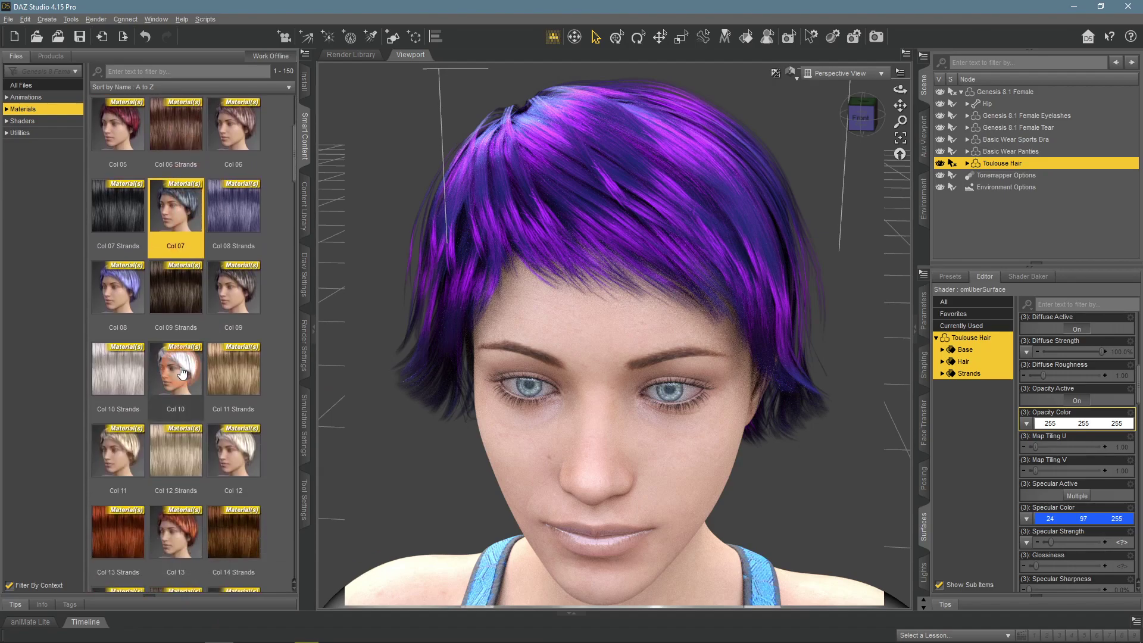
{"action": "double_click", "coordinate": [182, 374]}
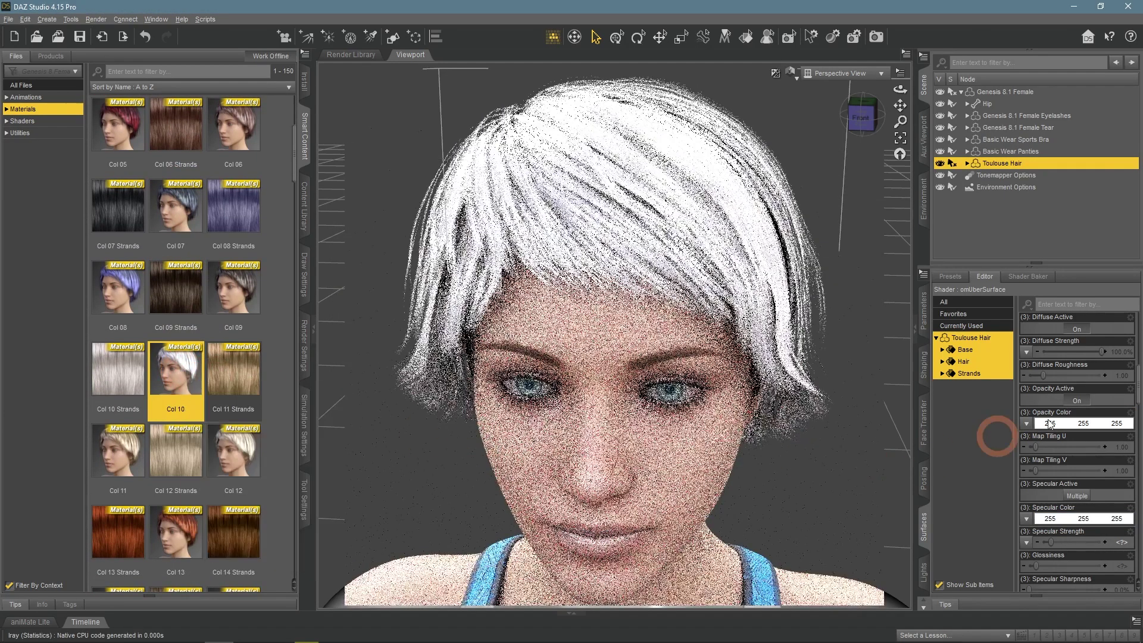
{"action": "scroll", "coordinate": [1077, 409], "scroll_direction": "up", "scroll_amount": 5}
{"action": "left_click", "coordinate": [1066, 356]}
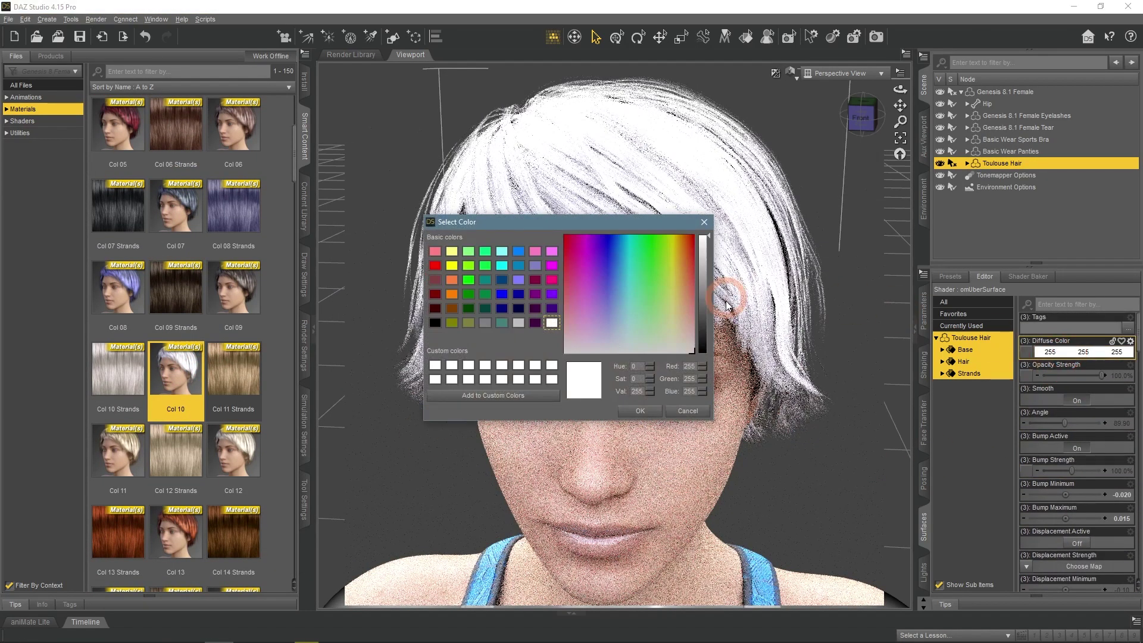
{"action": "left_click", "coordinate": [671, 269]}
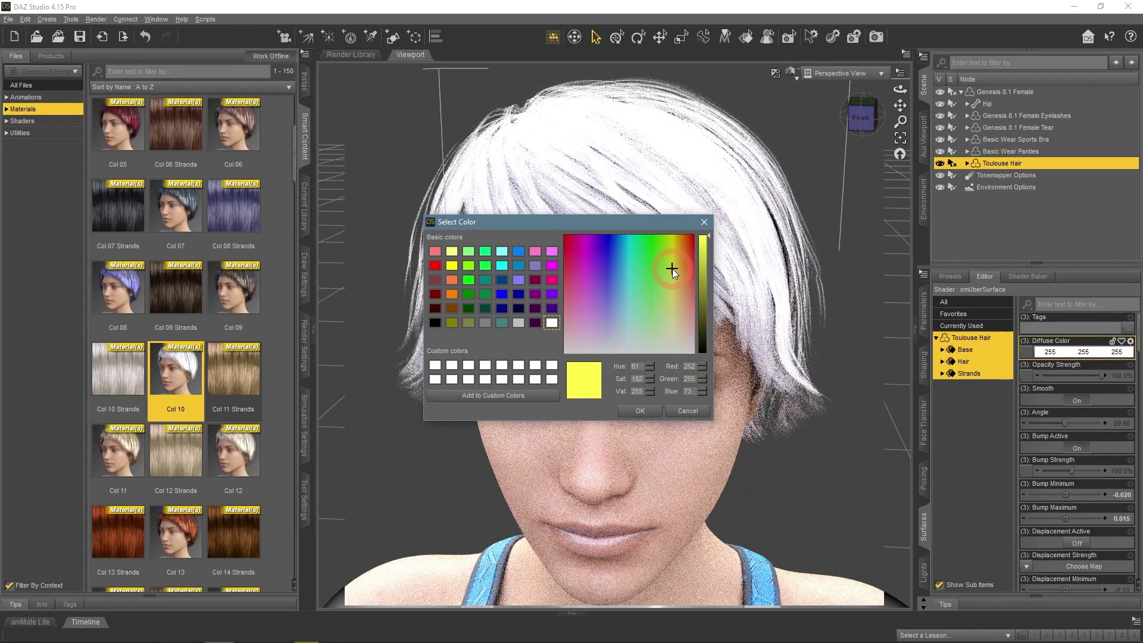
{"action": "left_click", "coordinate": [671, 263]}
{"action": "left_click", "coordinate": [641, 412]}
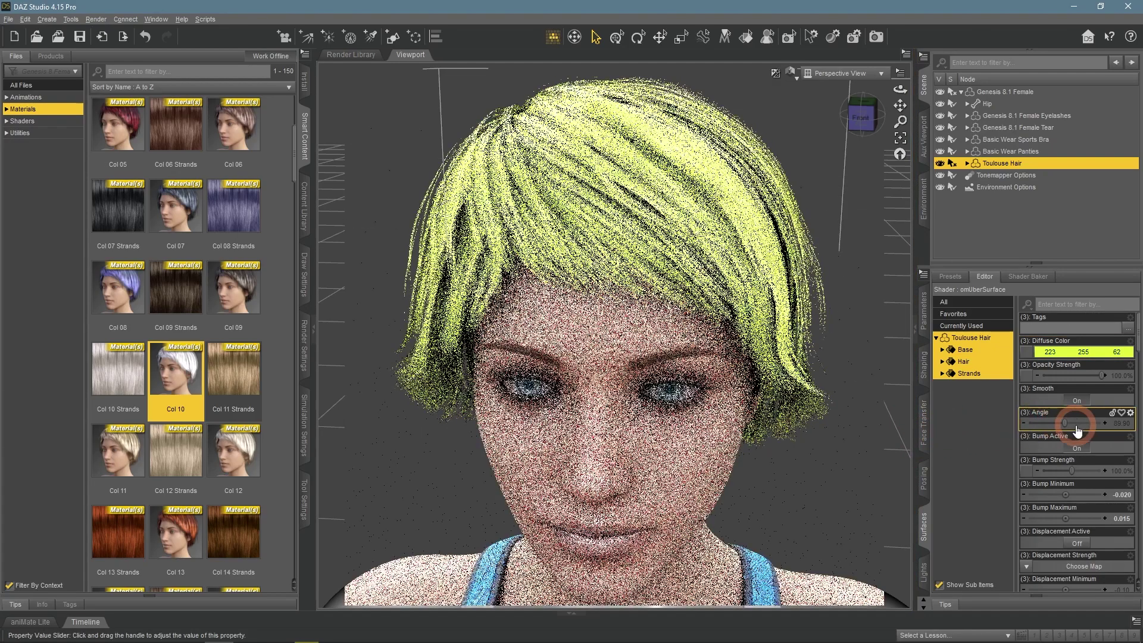
Set the Specular Color to yellow-orange 255, 216, 16 and select only the Strands surface.
{"action": "scroll", "coordinate": [1080, 423], "scroll_direction": "down", "scroll_amount": 3}
{"action": "scroll", "coordinate": [1080, 423], "scroll_direction": "up", "scroll_amount": 8}
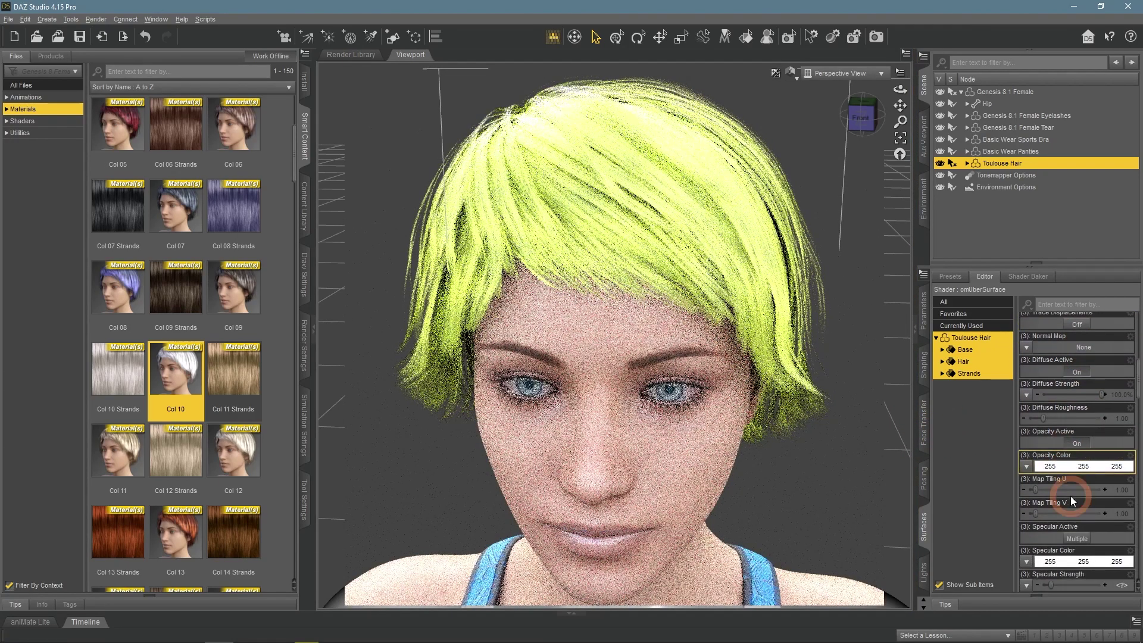
{"action": "left_click", "coordinate": [1068, 523]}
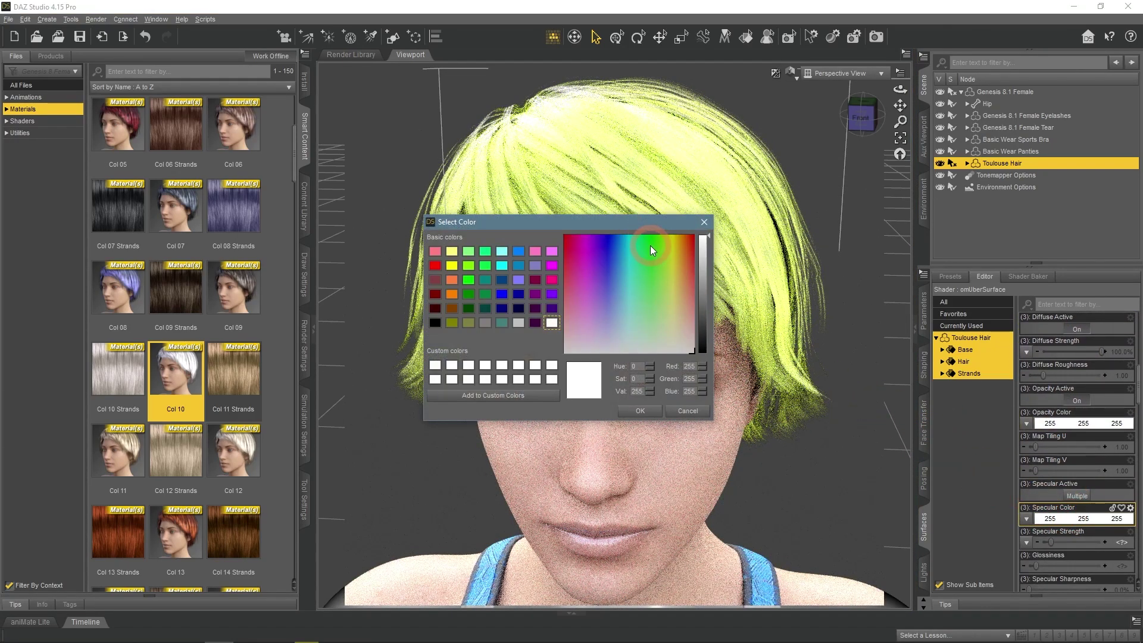
{"action": "left_click", "coordinate": [677, 242]}
{"action": "left_click", "coordinate": [640, 411]}
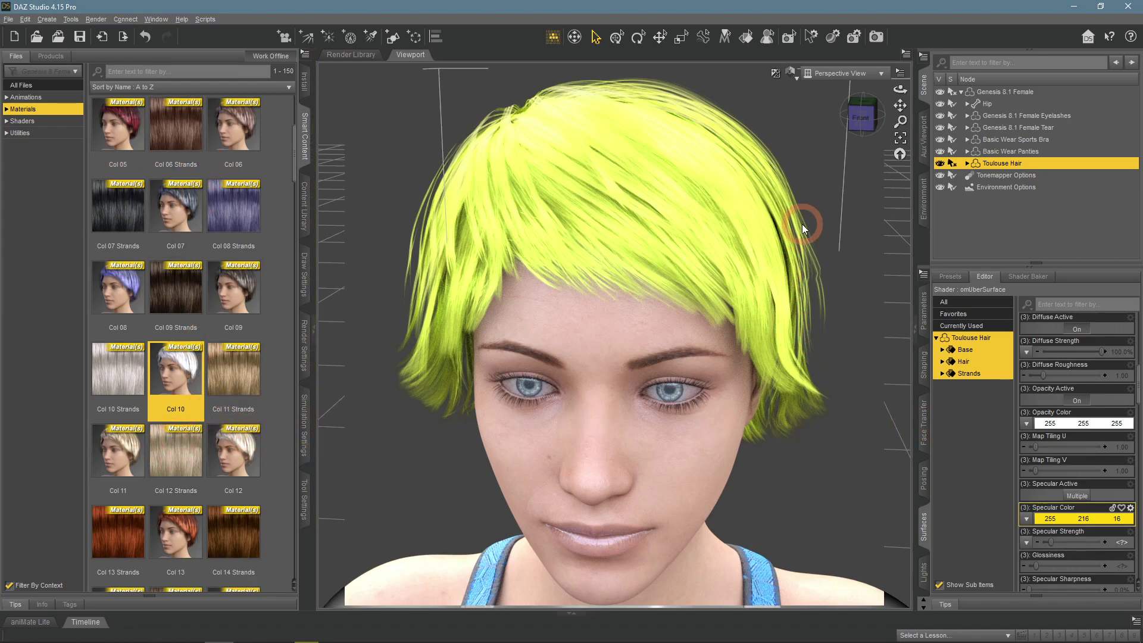
{"action": "left_click", "coordinate": [978, 377]}
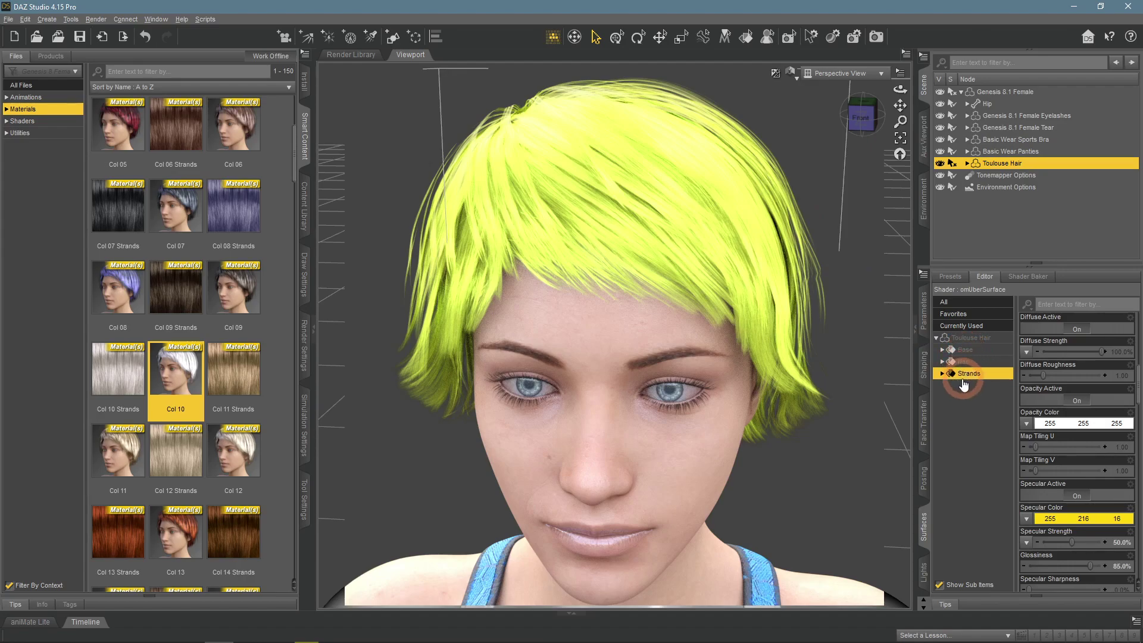
Shift the Strands Diffuse Color toward orange.
{"action": "scroll", "coordinate": [1052, 487], "scroll_direction": "down", "scroll_amount": 10}
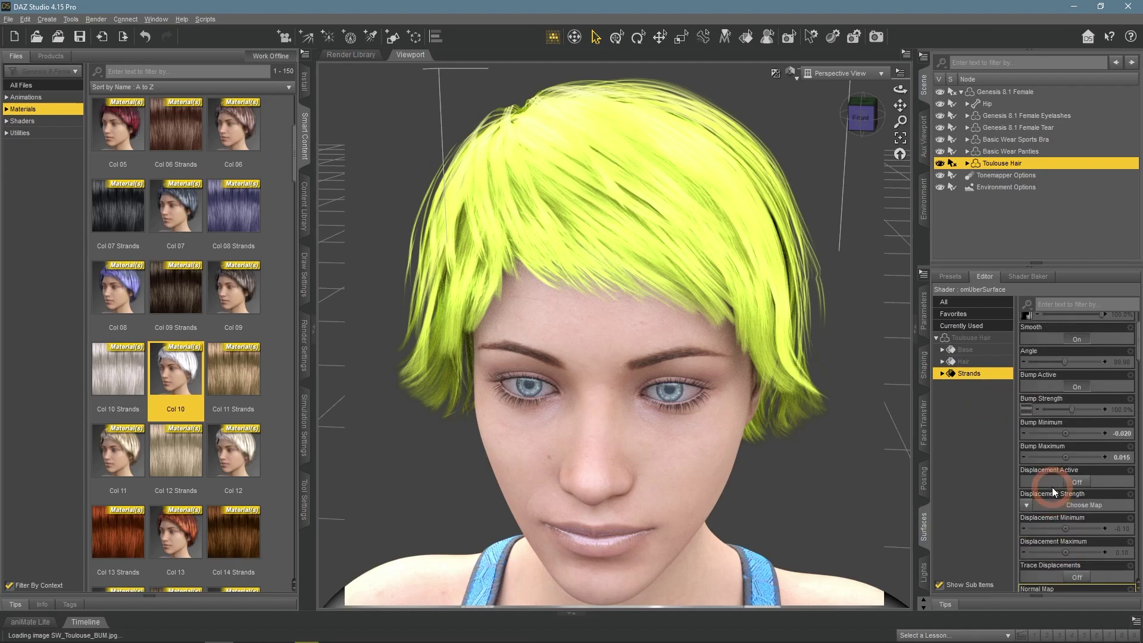
{"action": "scroll", "coordinate": [1052, 487], "scroll_direction": "up", "scroll_amount": 2}
{"action": "left_click", "coordinate": [1039, 352]}
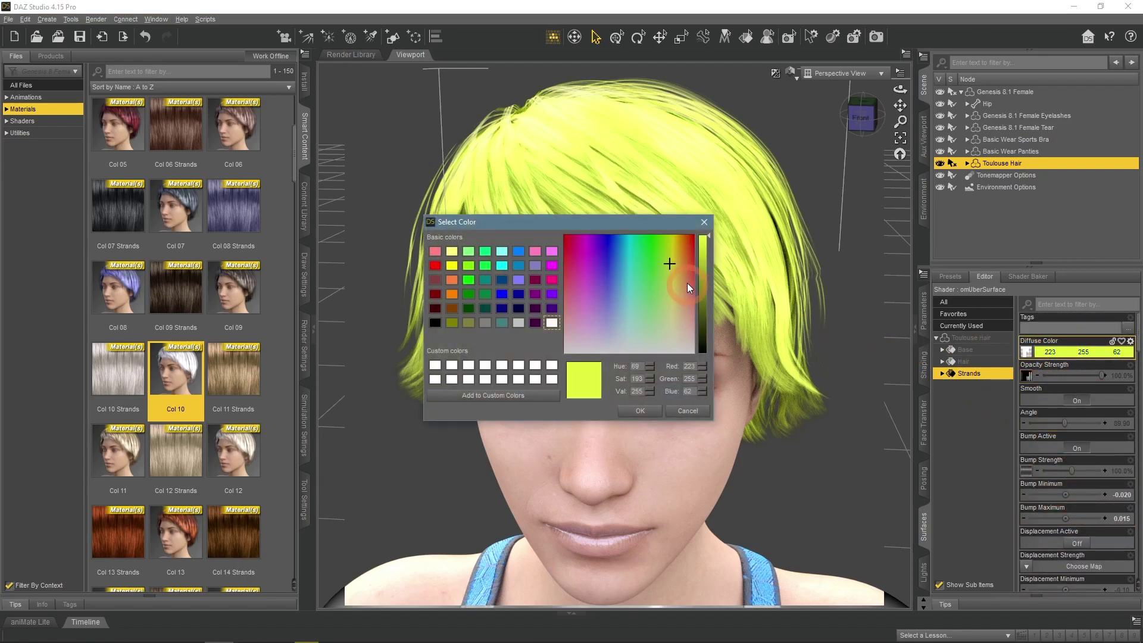
{"action": "left_click_drag", "start_coordinate": [675, 249], "coordinate": [681, 242]}
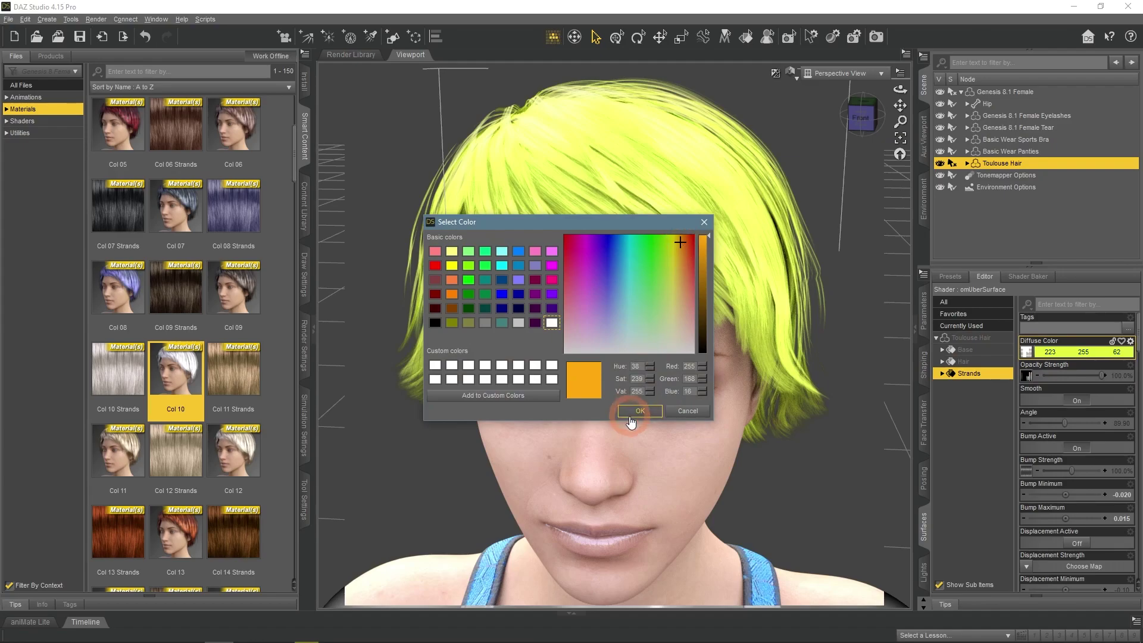
{"action": "left_click", "coordinate": [640, 411]}
Set the Strands Specular Color to orange 255, 130, 5 and switch the viewport to Texture Shaded.
{"action": "scroll", "coordinate": [1032, 441], "scroll_direction": "down", "scroll_amount": 3}
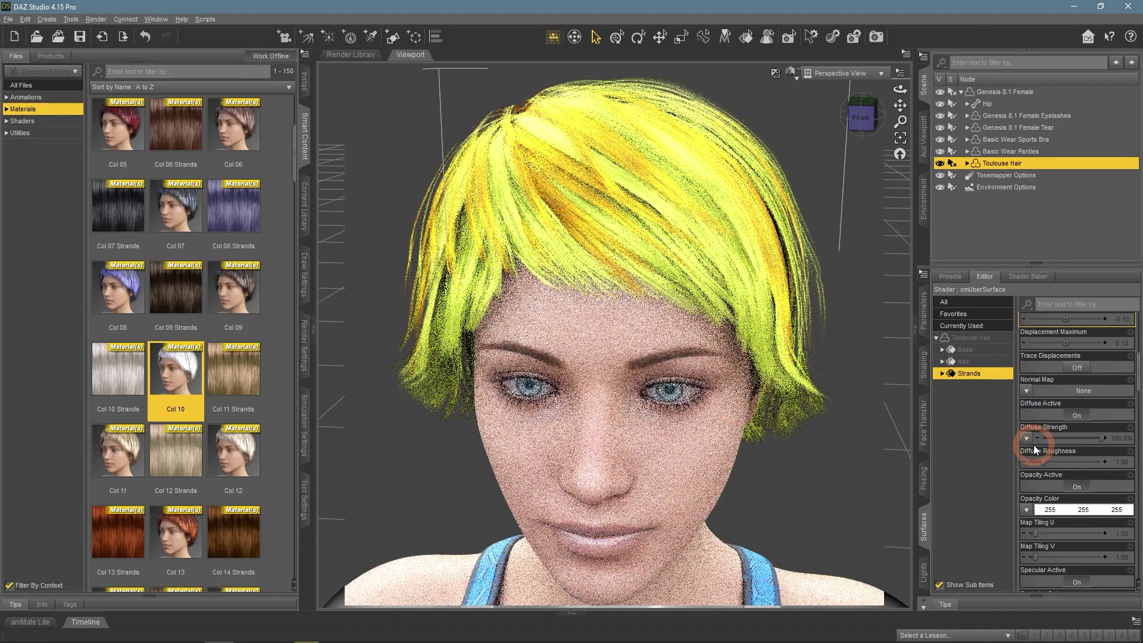
{"action": "left_click", "coordinate": [1066, 516]}
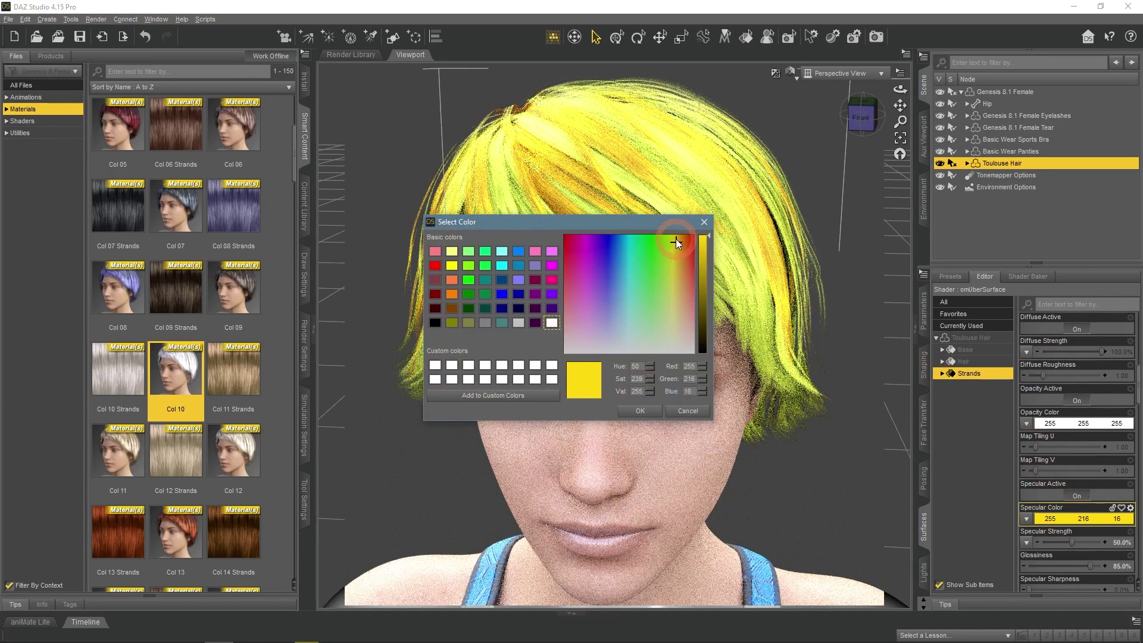
{"action": "left_click", "coordinate": [684, 239]}
{"action": "left_click", "coordinate": [639, 411]}
{"action": "left_click", "coordinate": [972, 433]}
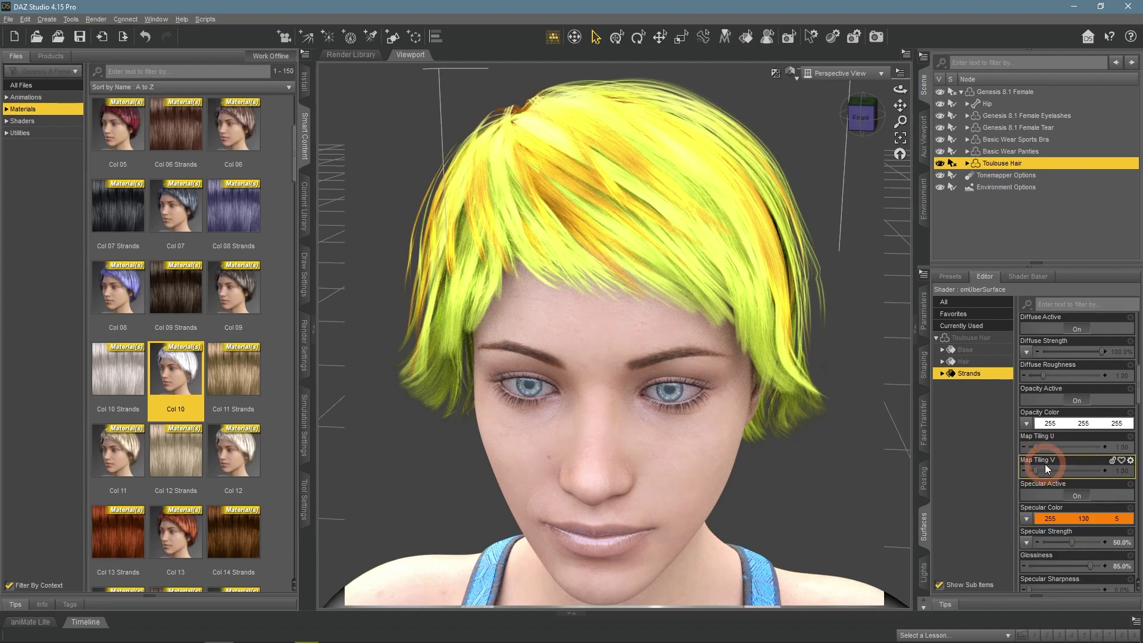
{"action": "left_click", "coordinate": [790, 73]}
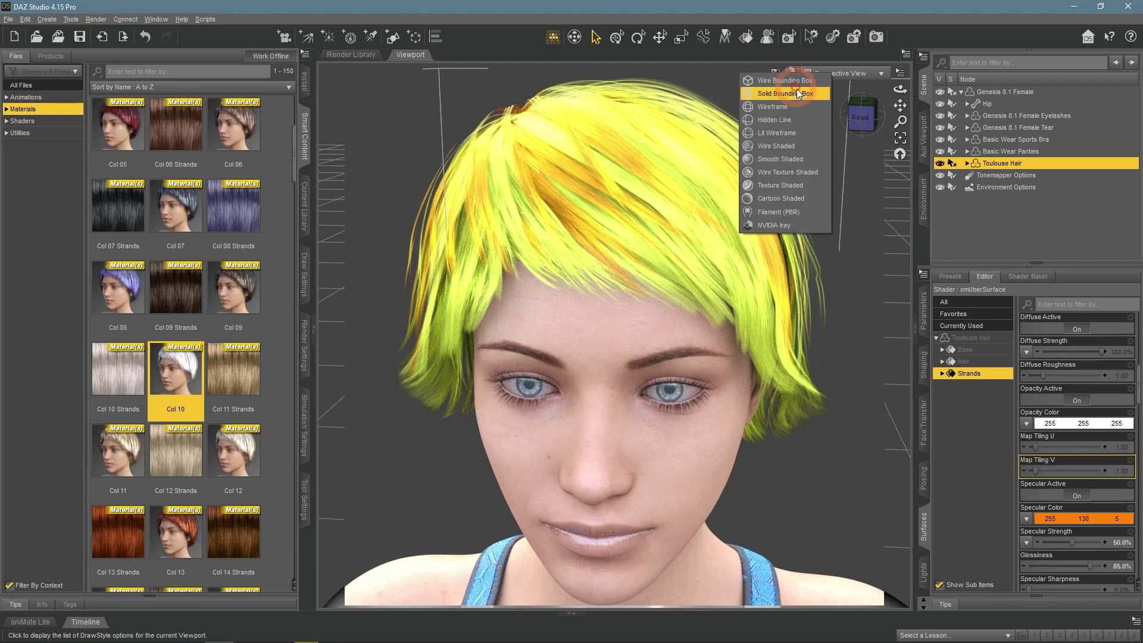
{"action": "left_click", "coordinate": [823, 185]}
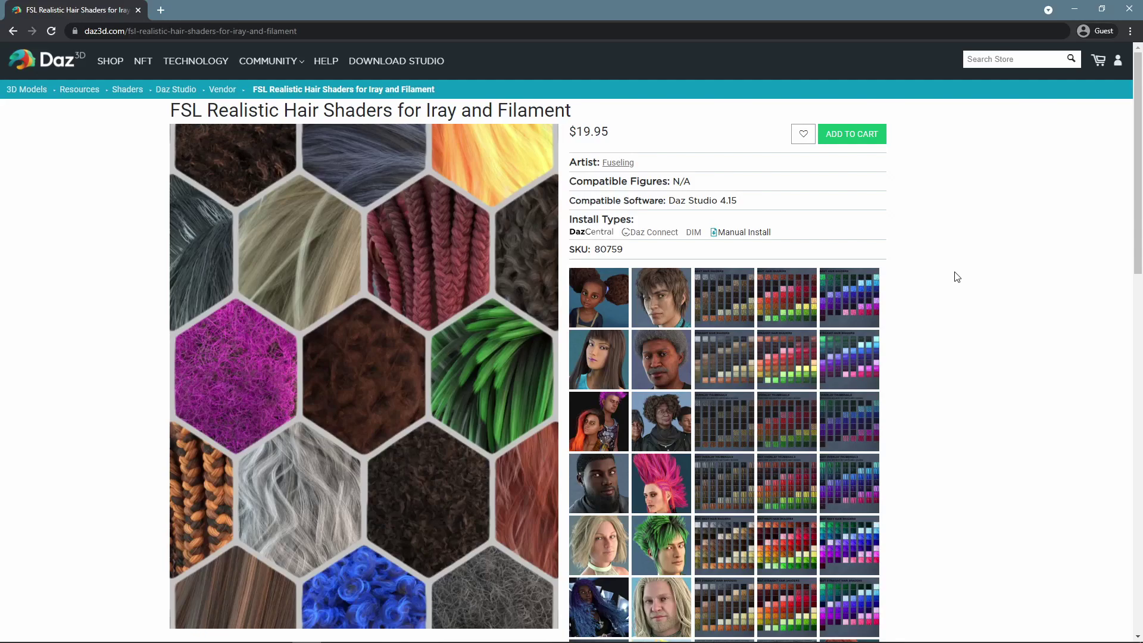
Page through the hair shader product gallery, including its hair colour swatch charts.
{"action": "left_click", "coordinate": [452, 321]}
{"action": "left_click", "coordinate": [780, 350]}
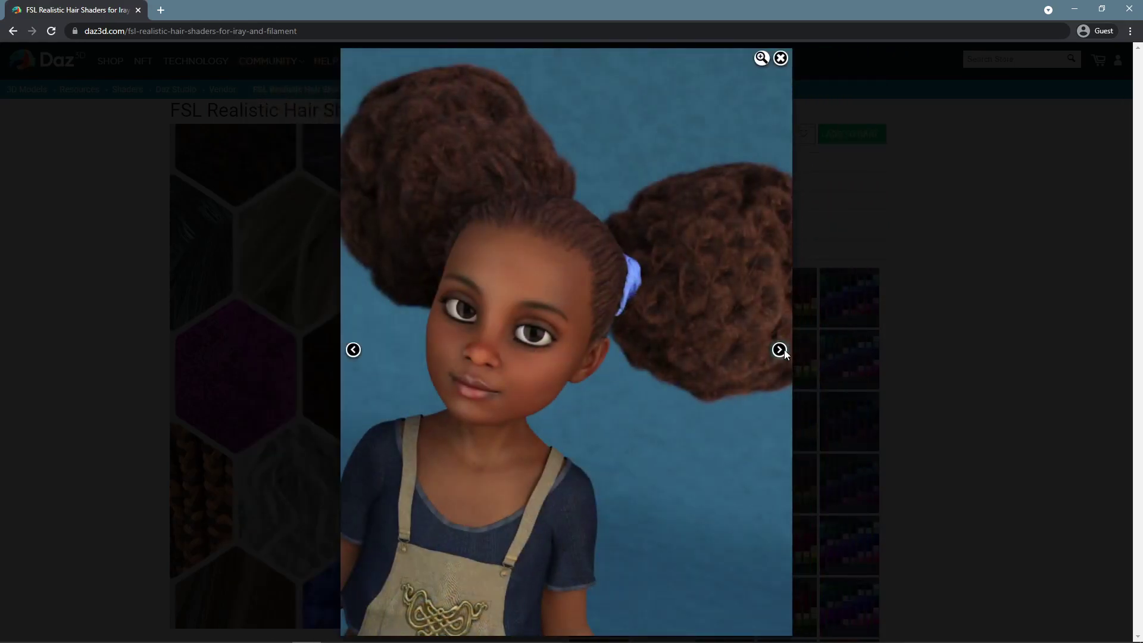
{"action": "left_click", "coordinate": [779, 351]}
{"action": "left_click", "coordinate": [784, 350]}
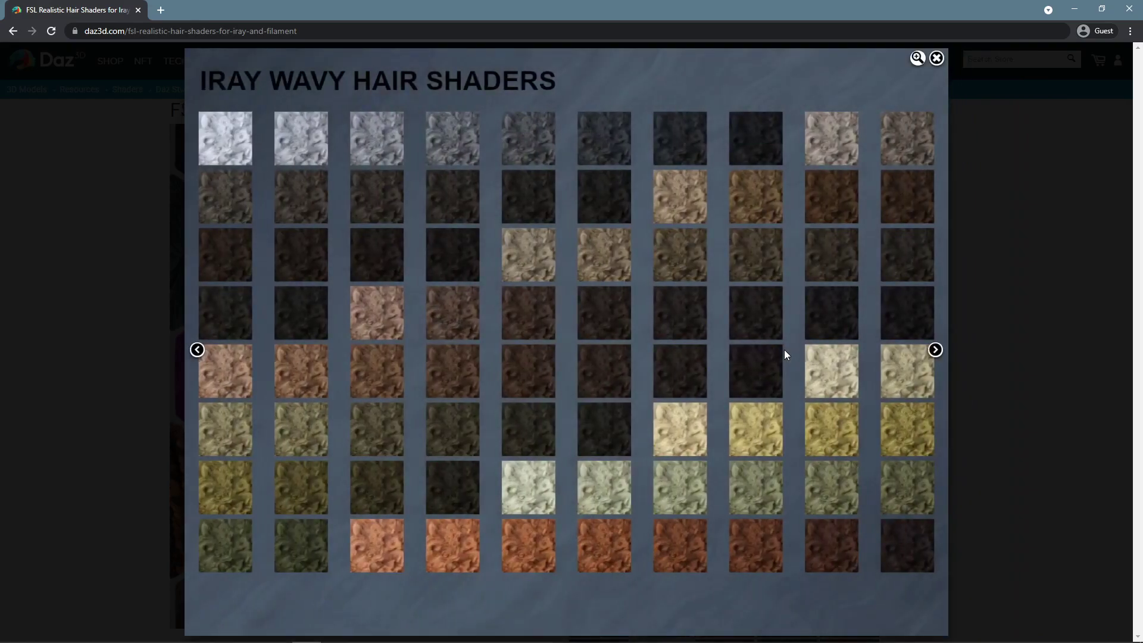
{"action": "left_click", "coordinate": [933, 351]}
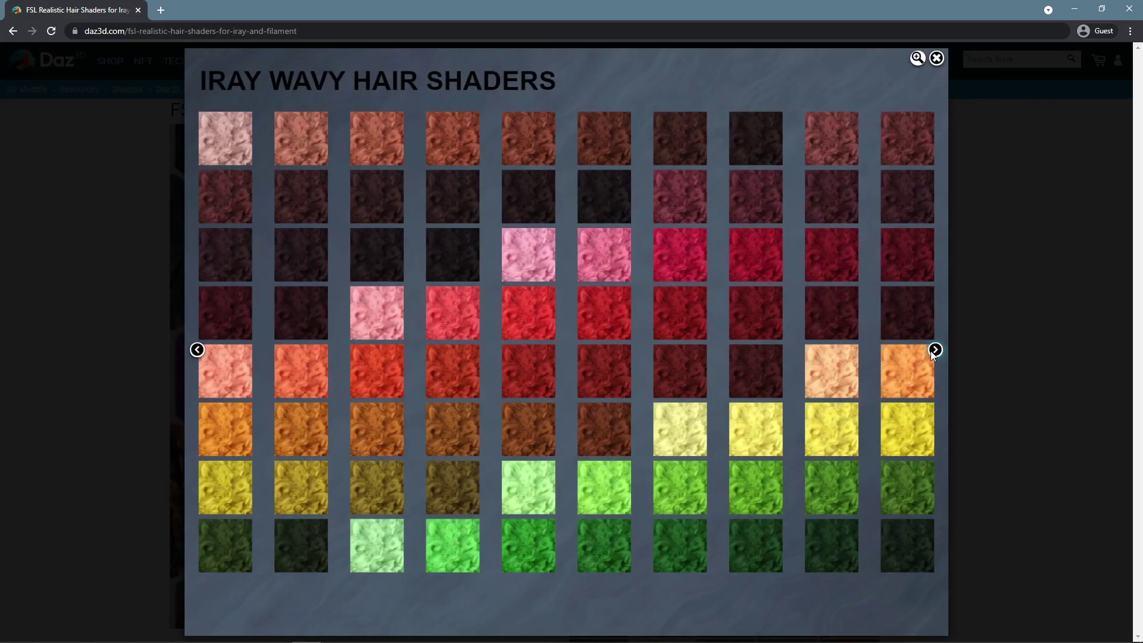
{"action": "left_click", "coordinate": [935, 350]}
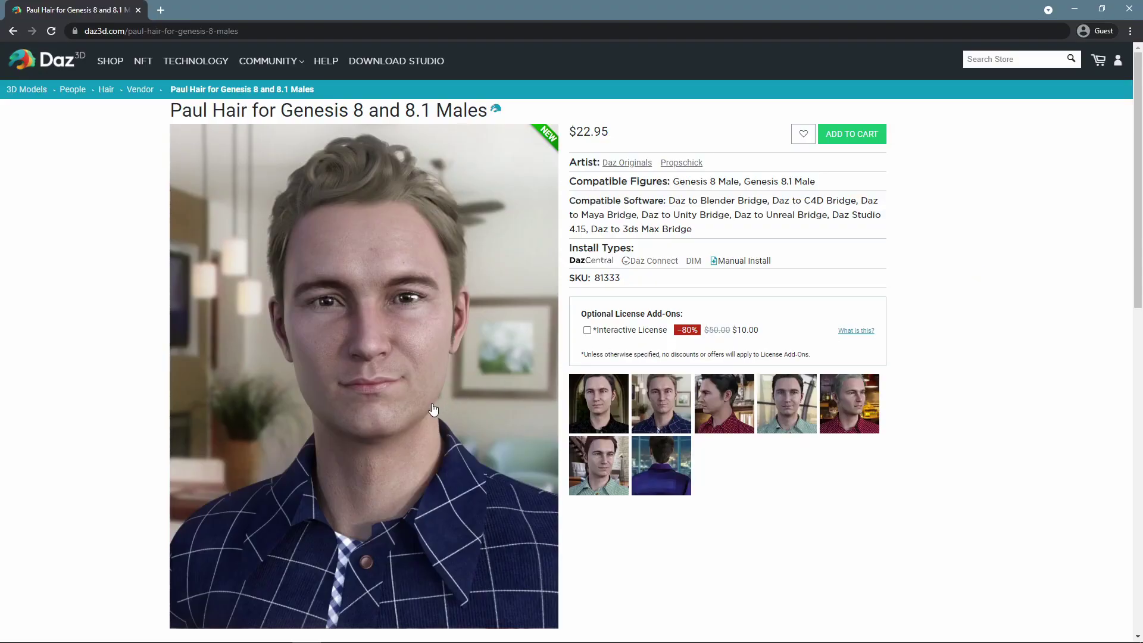
Page through the Paul Hair product image gallery.
{"action": "left_click", "coordinate": [434, 409]}
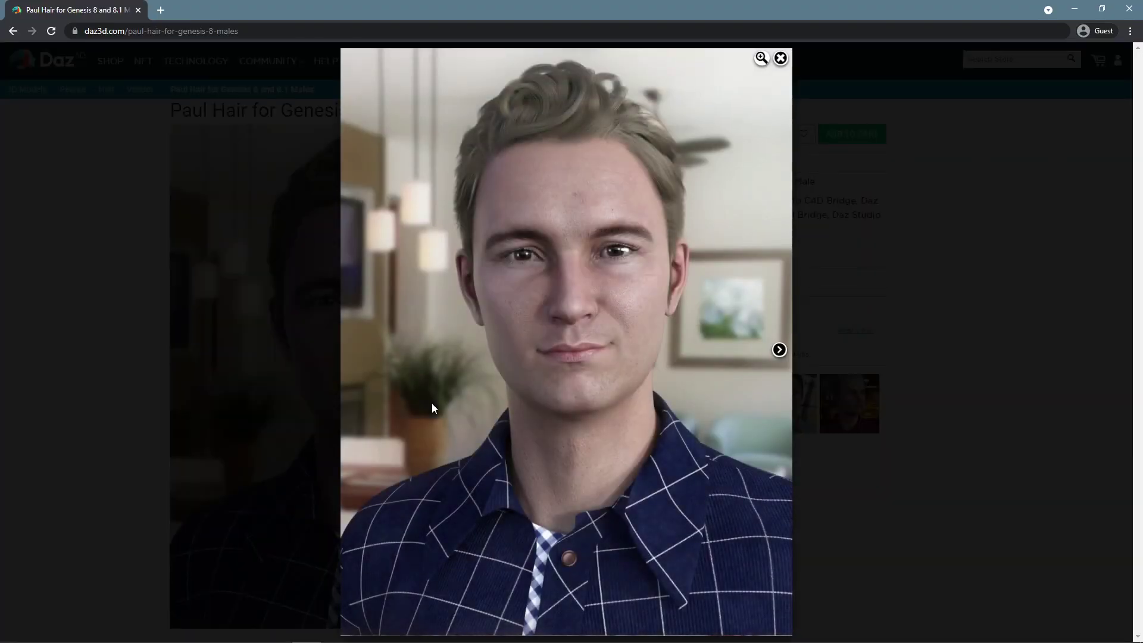
{"action": "left_click", "coordinate": [780, 349]}
{"action": "left_click", "coordinate": [780, 349]}
{"action": "left_click", "coordinate": [780, 350]}
{"action": "left_click", "coordinate": [780, 350]}
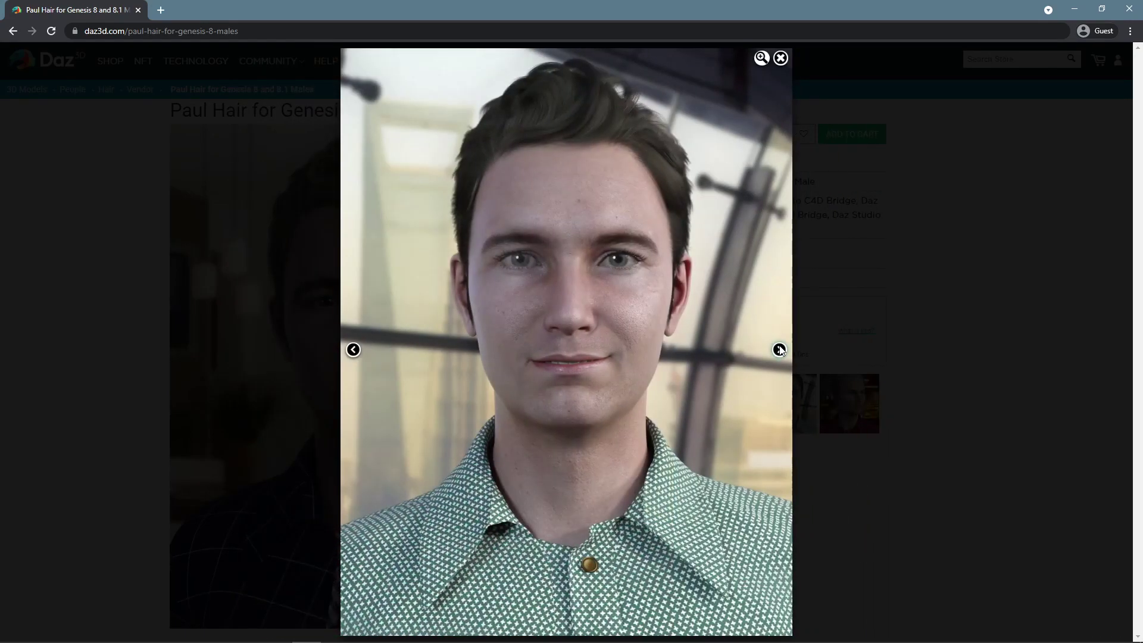
{"action": "left_click", "coordinate": [780, 349]}
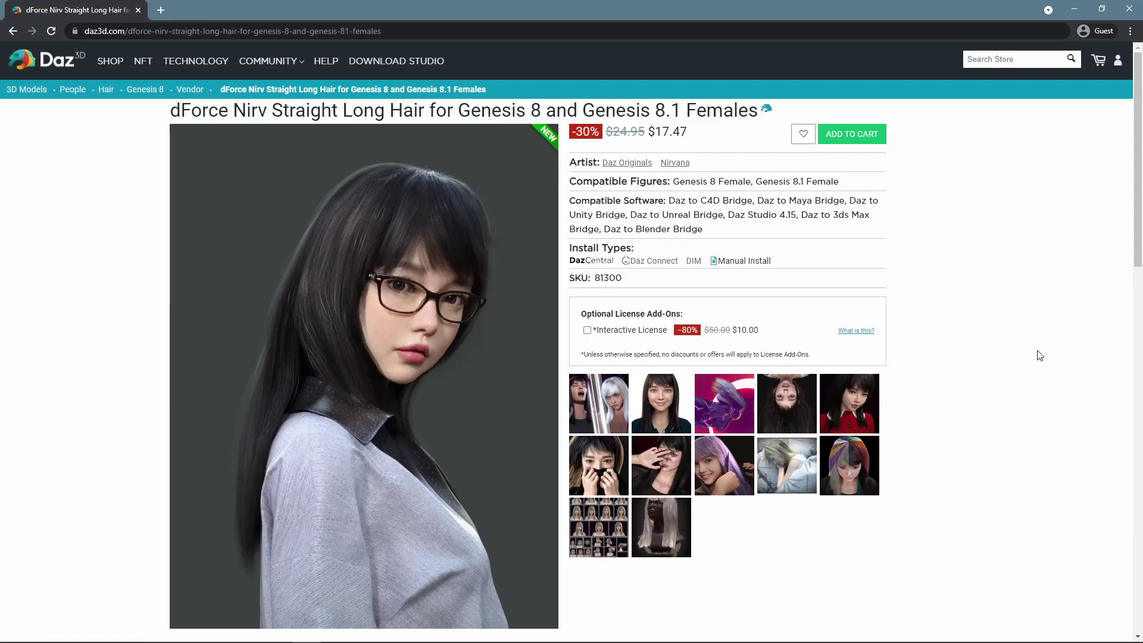
Browse the Nirv hair gallery renders, then enlarge the rainbow-hair render.
{"action": "left_click", "coordinate": [478, 454]}
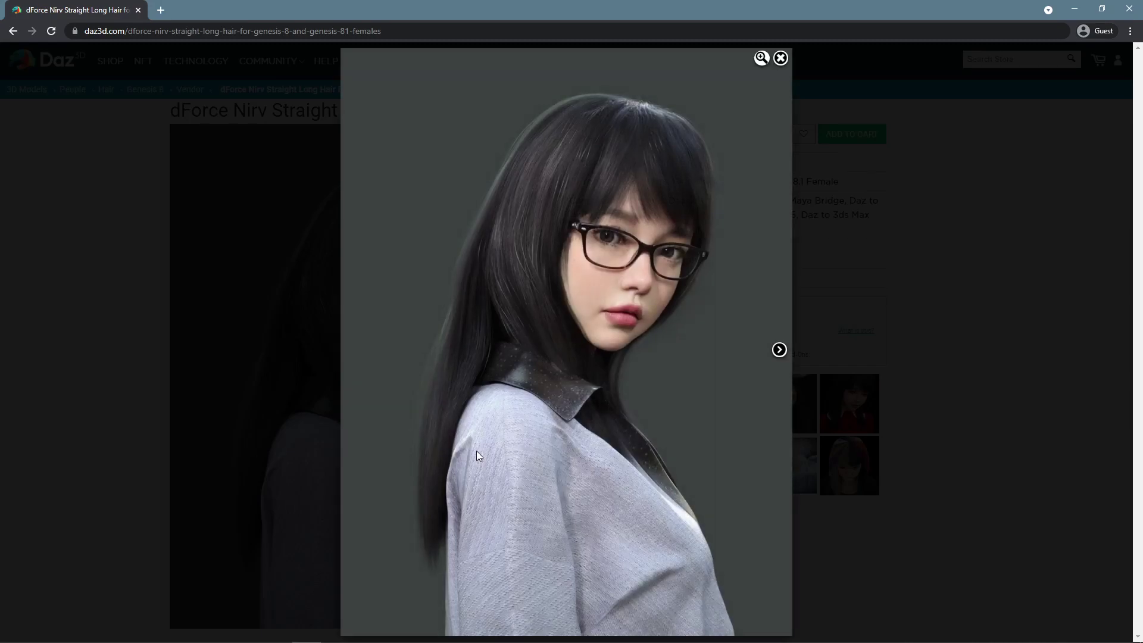
{"action": "left_click", "coordinate": [780, 351]}
{"action": "left_click", "coordinate": [935, 350]}
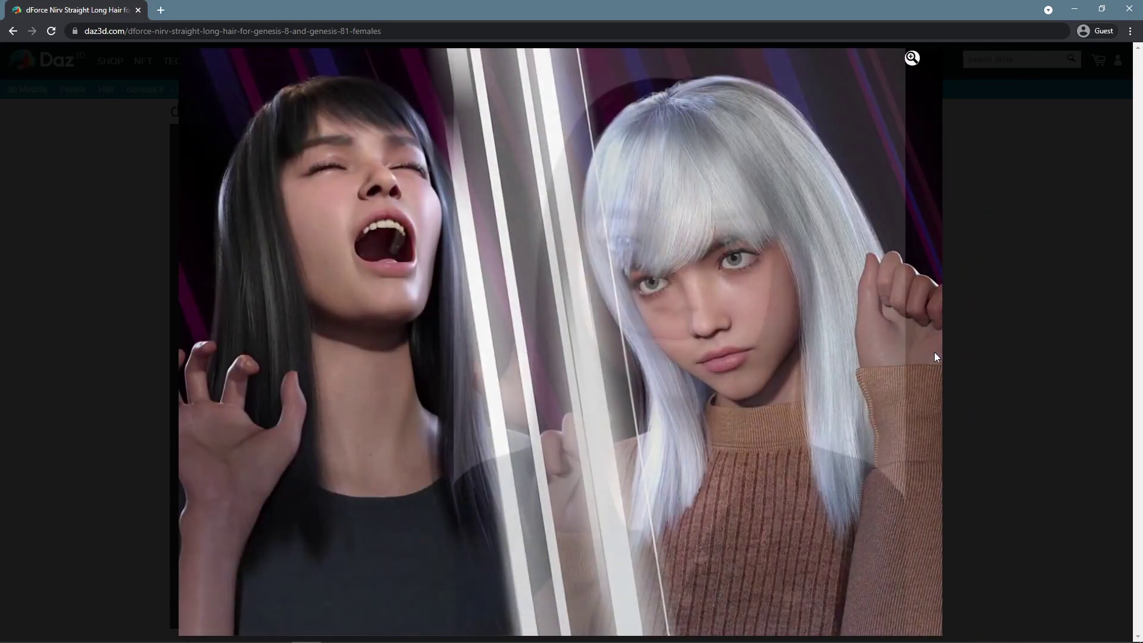
{"action": "left_click", "coordinate": [779, 350]}
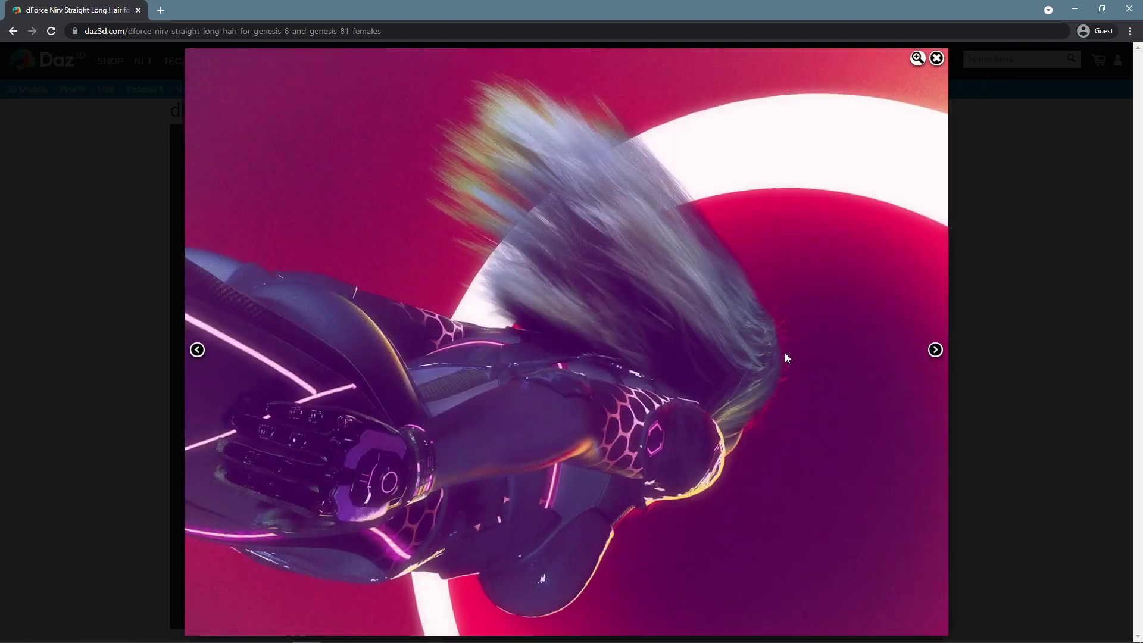
{"action": "left_click", "coordinate": [1050, 470]}
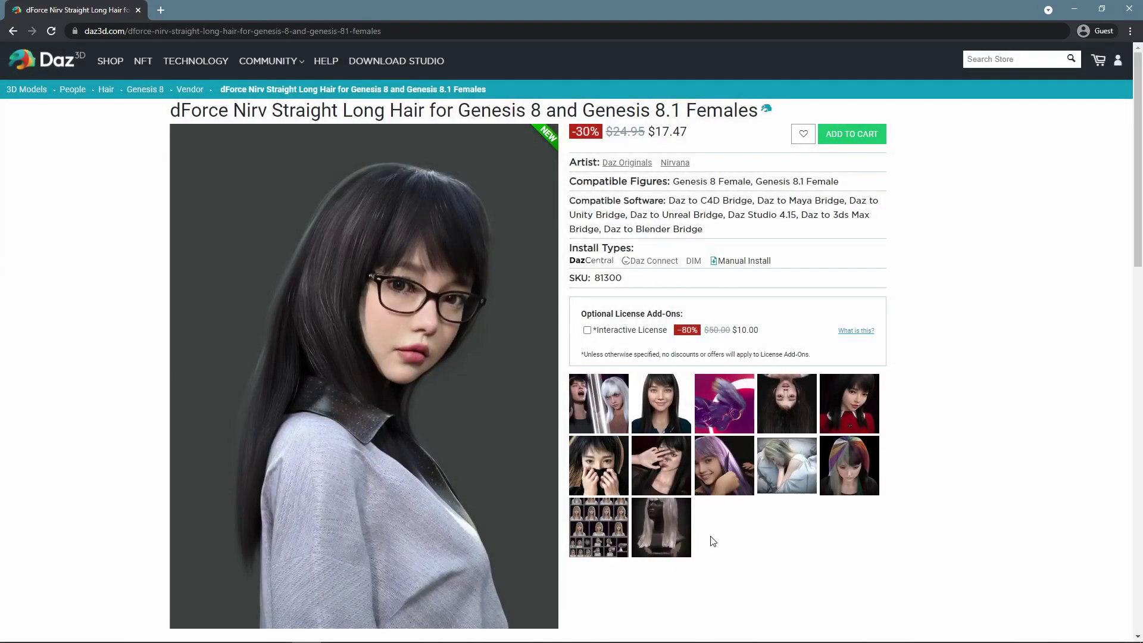
{"action": "left_click", "coordinate": [862, 468]}
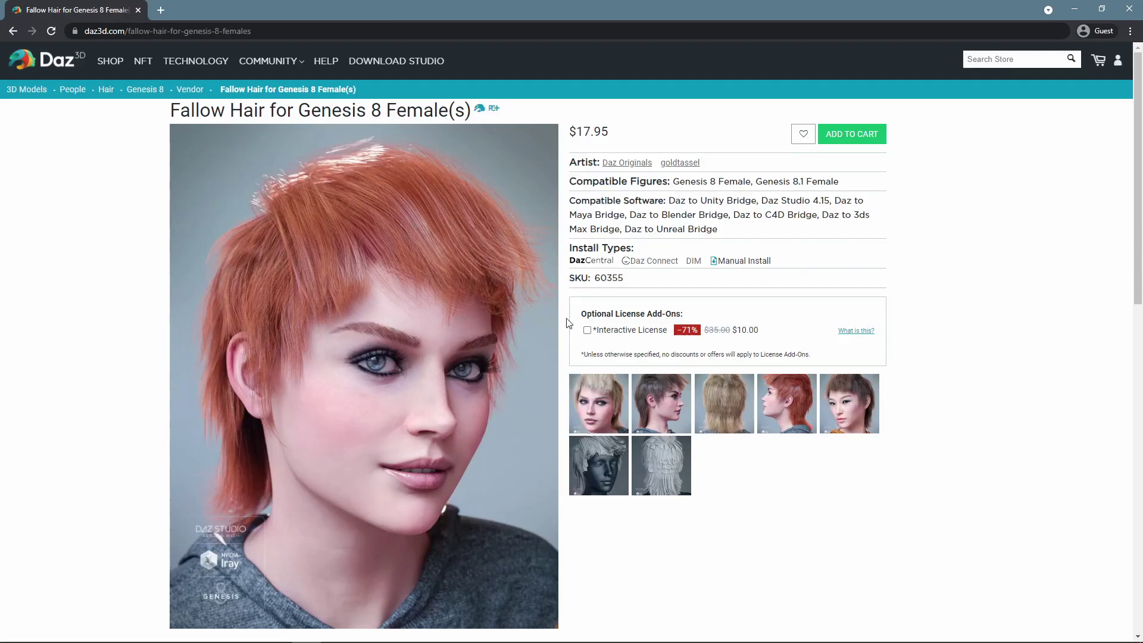
View the Fallow Hair gallery renders, then return to the Colors for Fallow Hair page.
{"action": "left_click", "coordinate": [540, 325]}
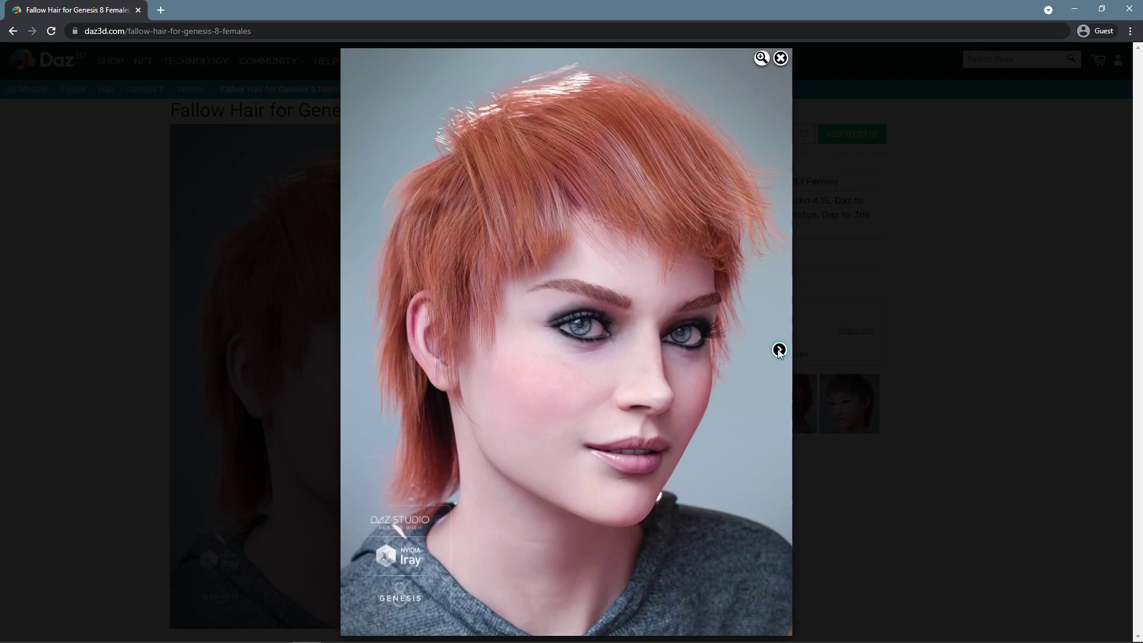
{"action": "left_click", "coordinate": [778, 350]}
{"action": "left_click", "coordinate": [779, 351]}
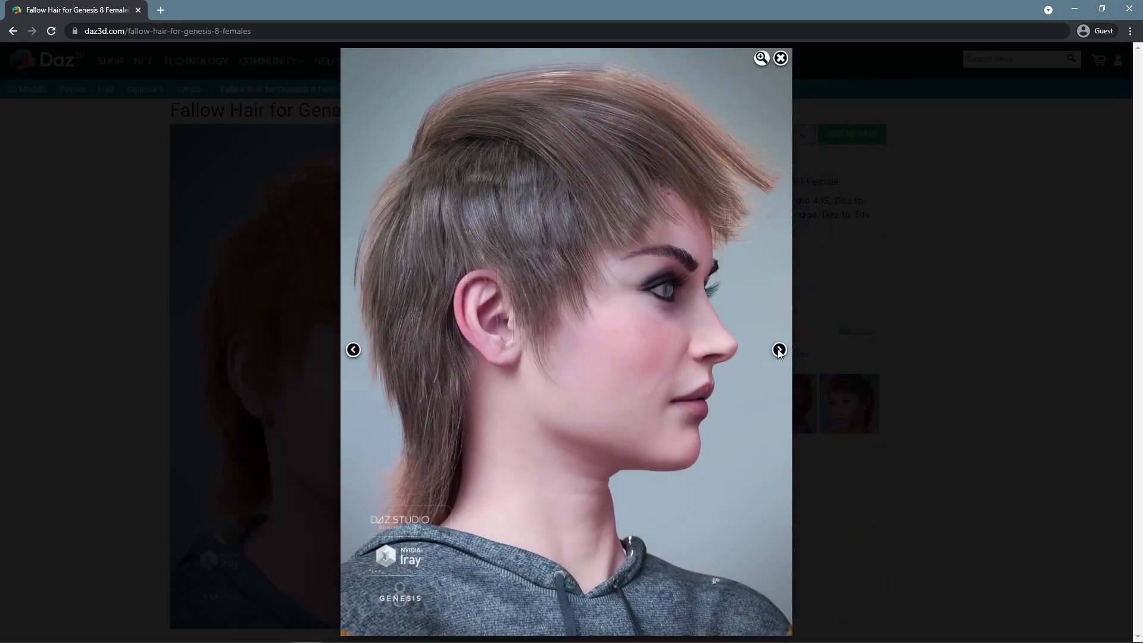
{"action": "key", "text": "alt+Left"}
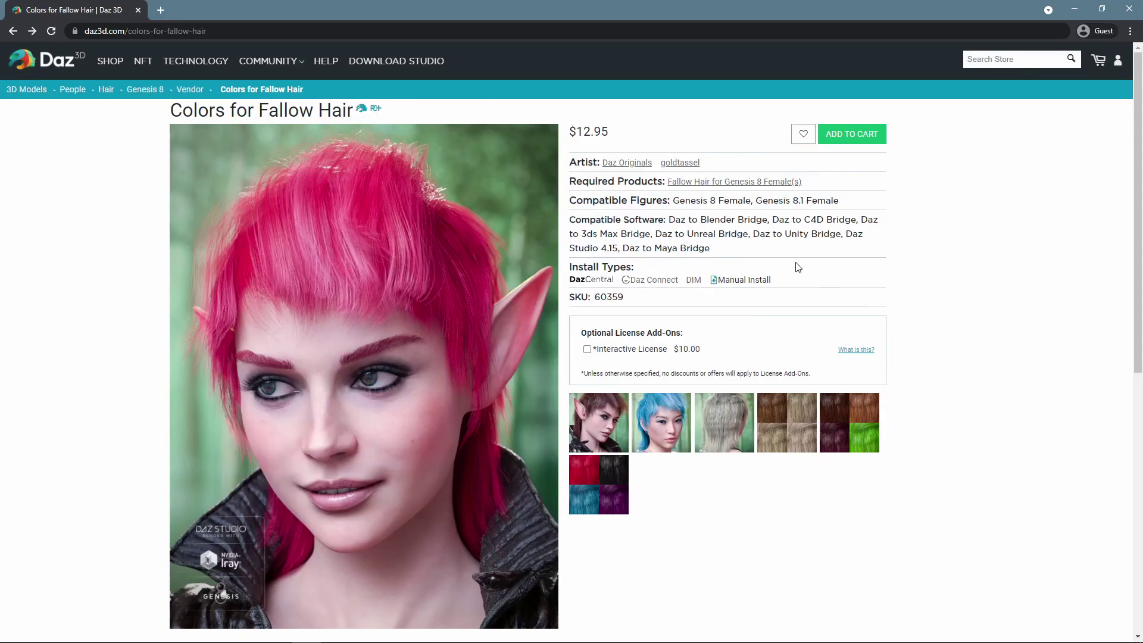
Enlarge the Fallow Hair colour swatches and blue-haired render, then reach the 2021-11 Hair Texture Expansion page.
{"action": "scroll", "coordinate": [422, 364], "scroll_direction": "down", "scroll_amount": 1}
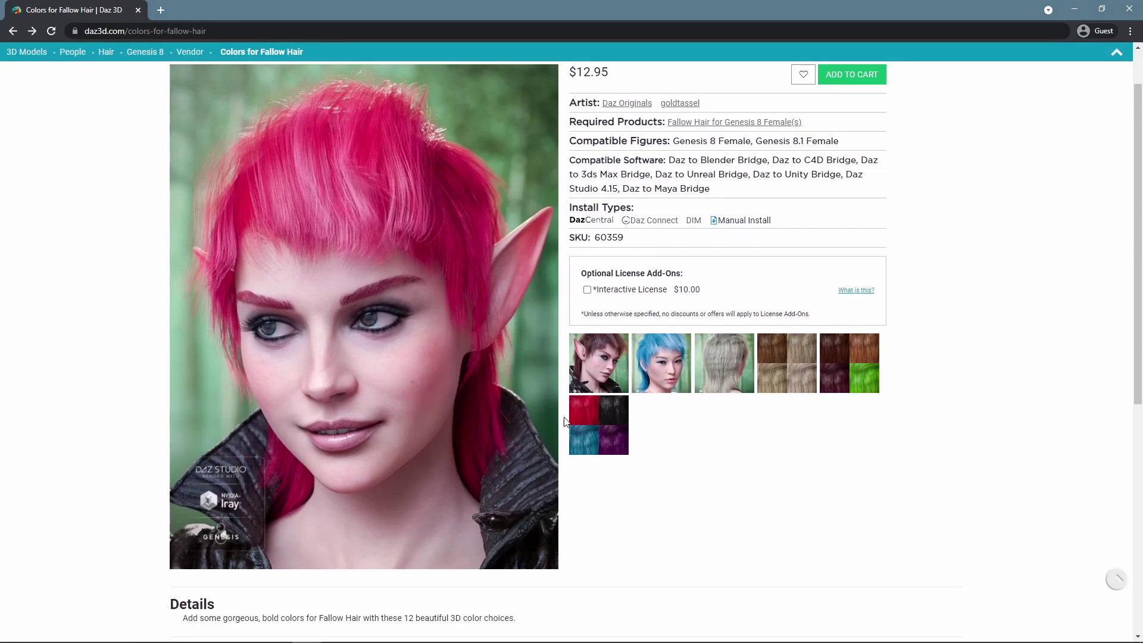
{"action": "left_click", "coordinate": [609, 430]}
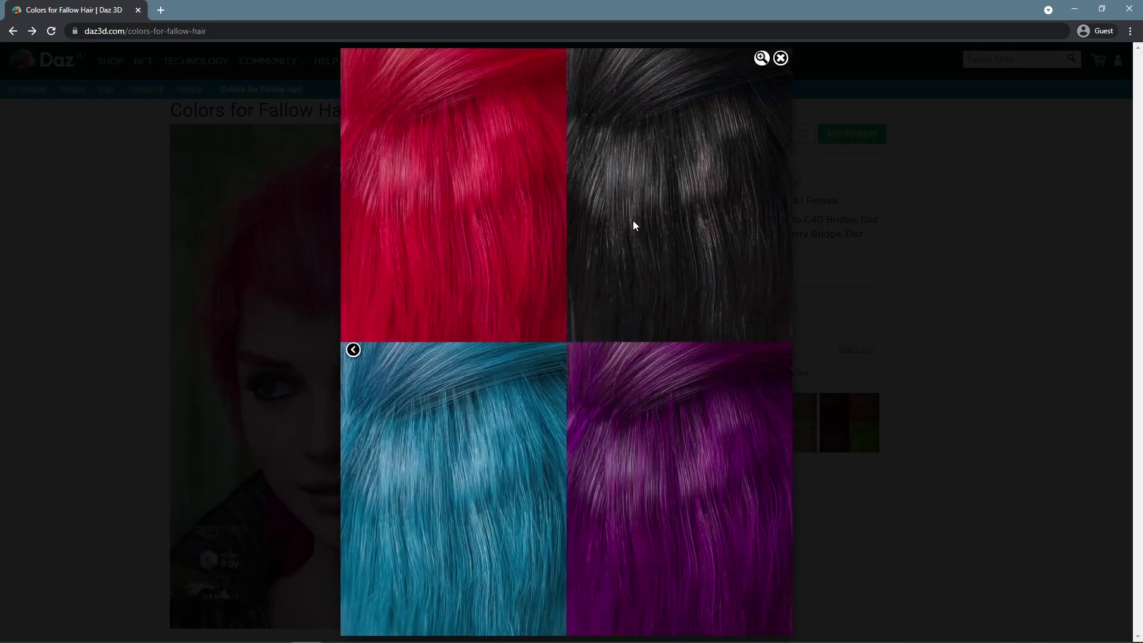
{"action": "left_click", "coordinate": [355, 351]}
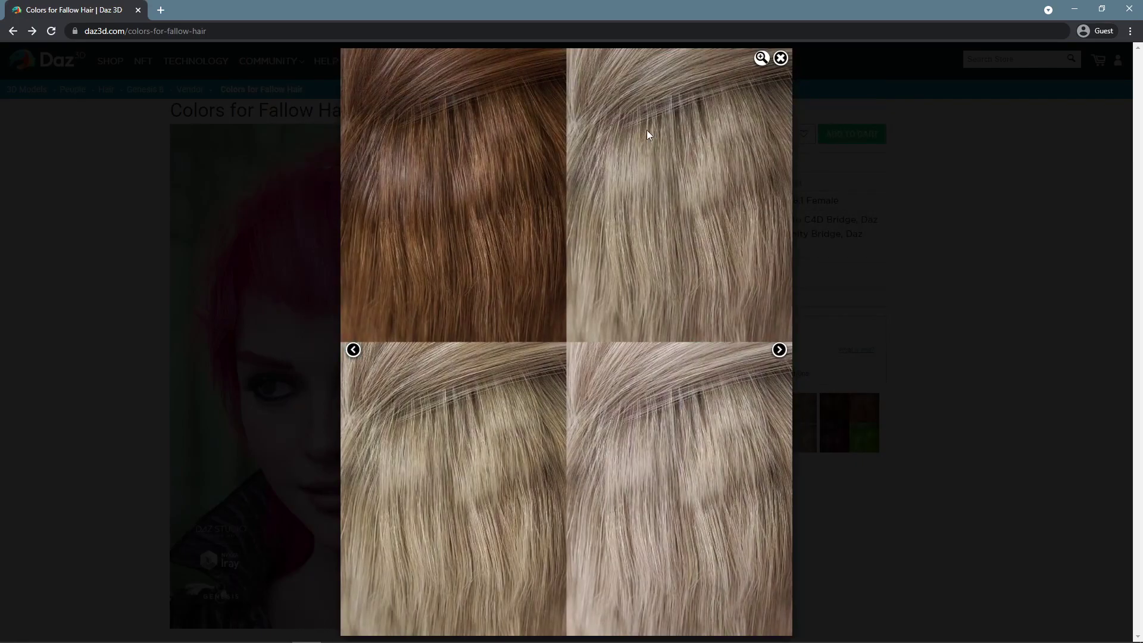
{"action": "left_click", "coordinate": [992, 393]}
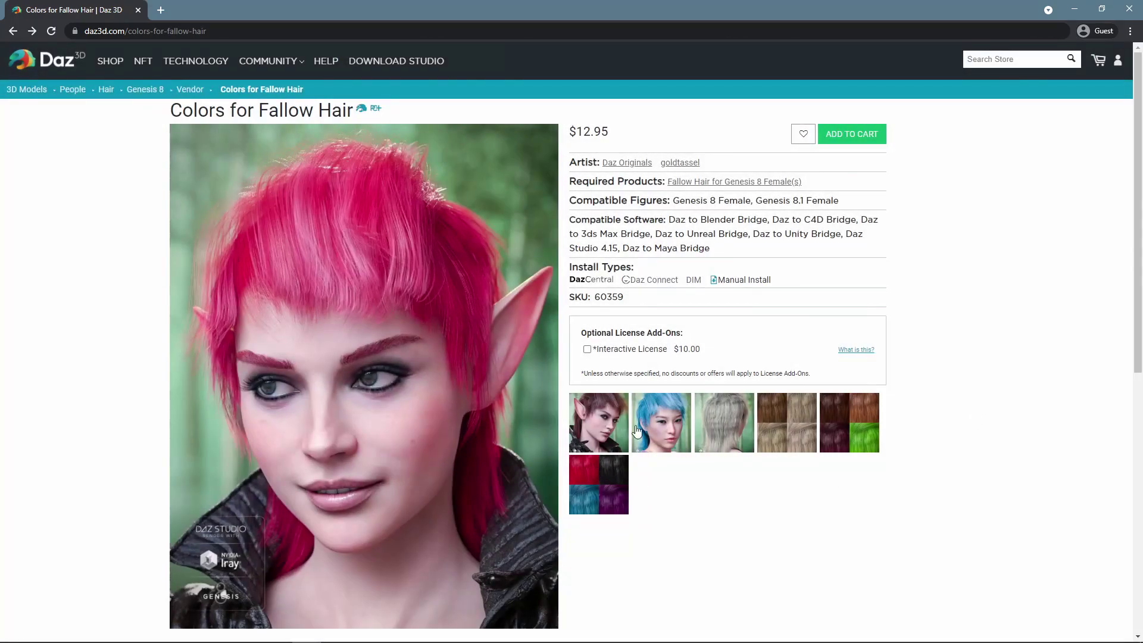
{"action": "left_click", "coordinate": [665, 430]}
{"action": "key", "text": "alt+Right"}
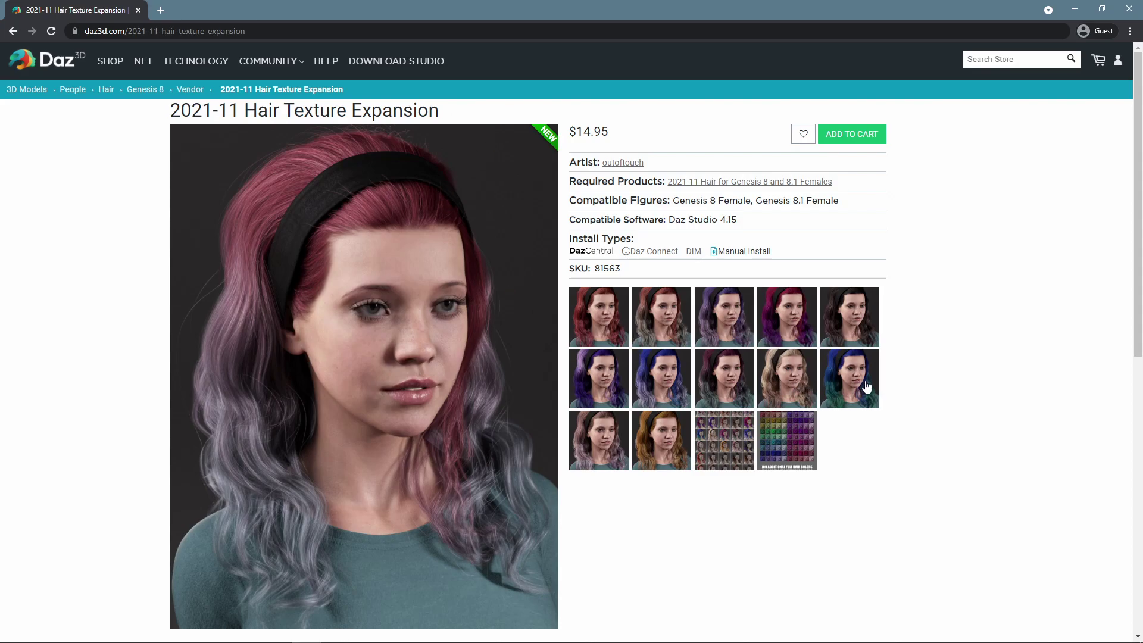
View the 100 additional hair colours chart and the required 2021-11 Hair product's red-hair render.
{"action": "left_click", "coordinate": [791, 448]}
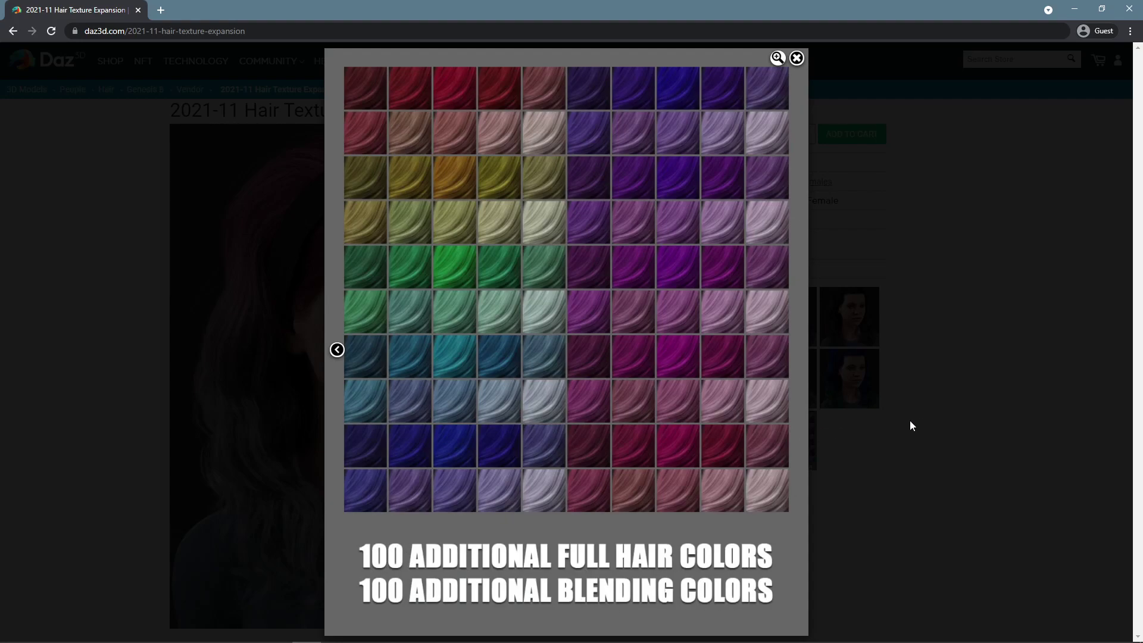
{"action": "left_click", "coordinate": [926, 424]}
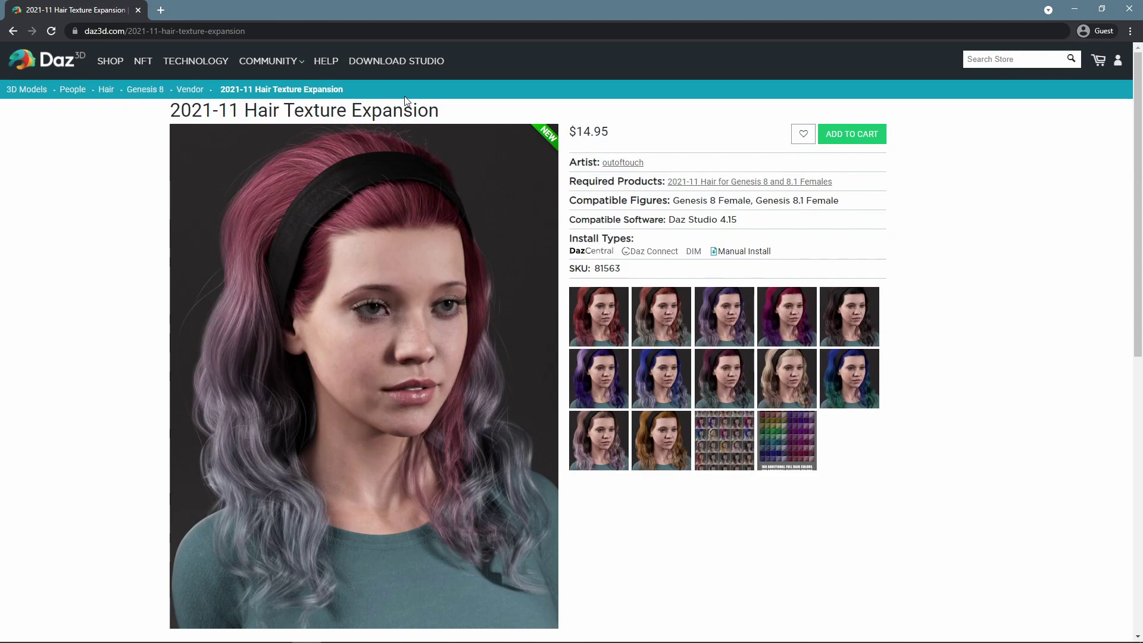
{"action": "left_click", "coordinate": [683, 184]}
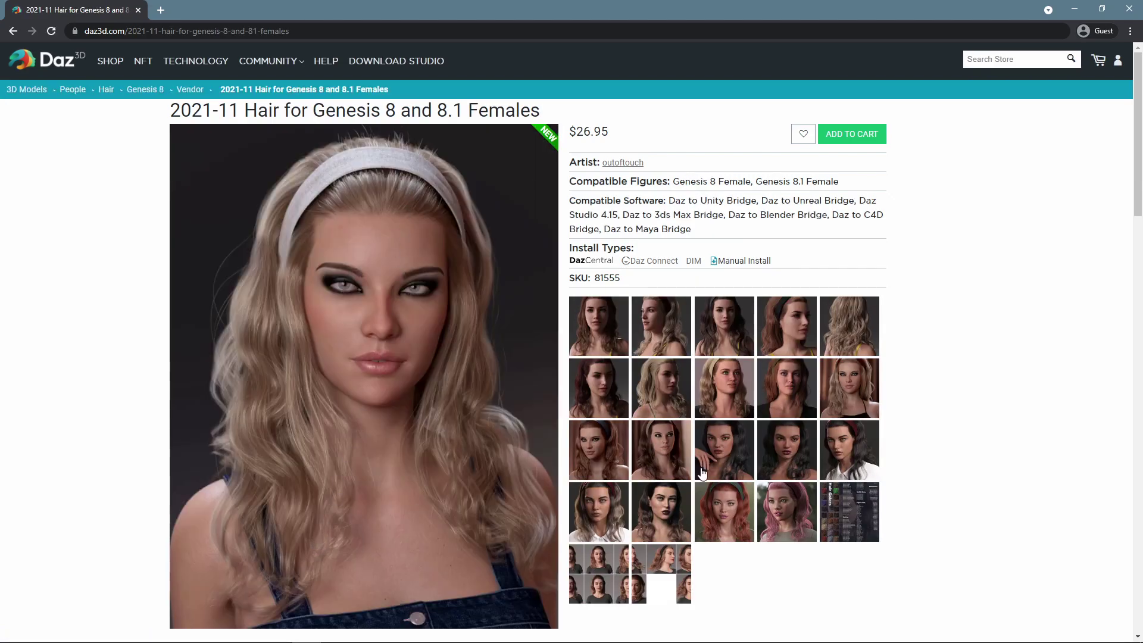
{"action": "left_click", "coordinate": [726, 536]}
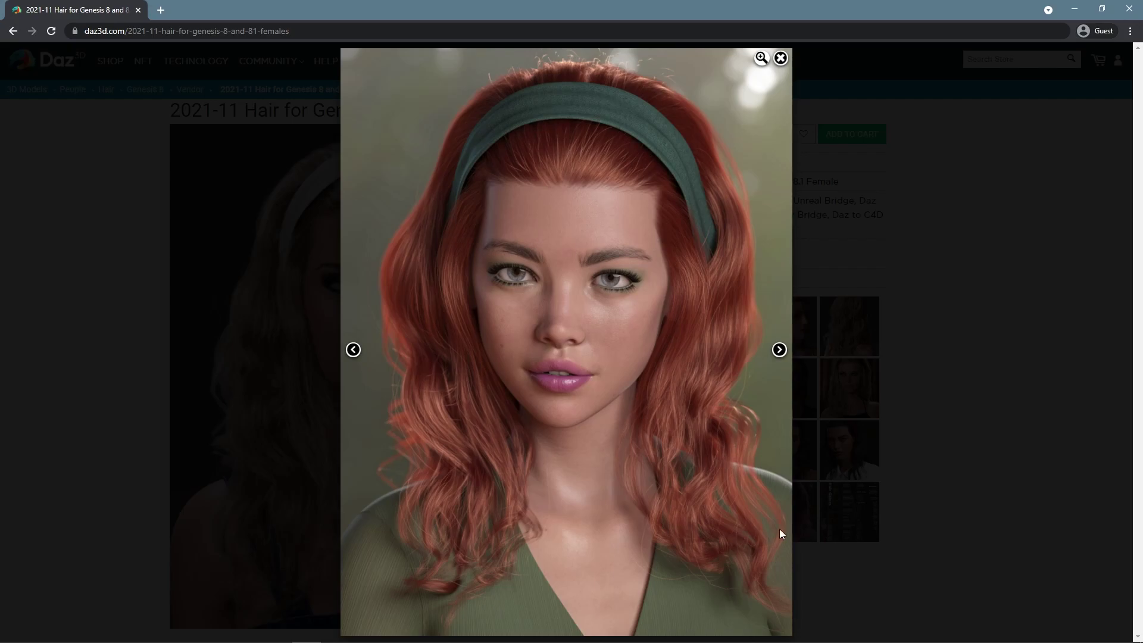
{"action": "left_click", "coordinate": [956, 500]}
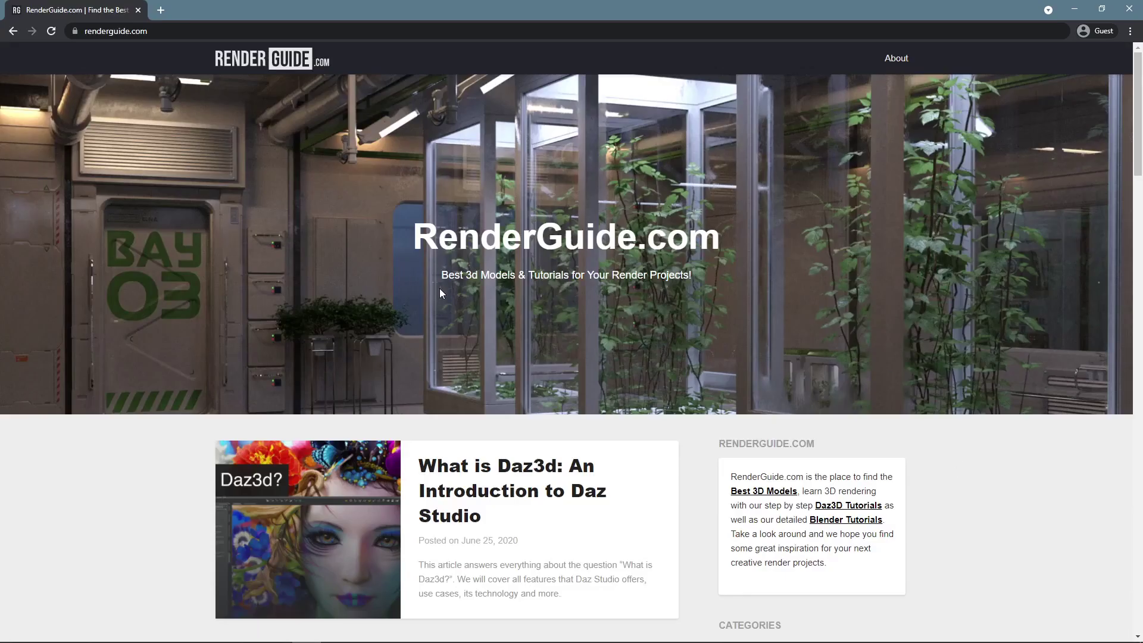
Scroll the RenderGuide Daz3d Change Hair Color [2021] article down to 'Changing Hair Color Manually'.
{"action": "scroll", "coordinate": [1051, 462], "scroll_direction": "down", "scroll_amount": 2}
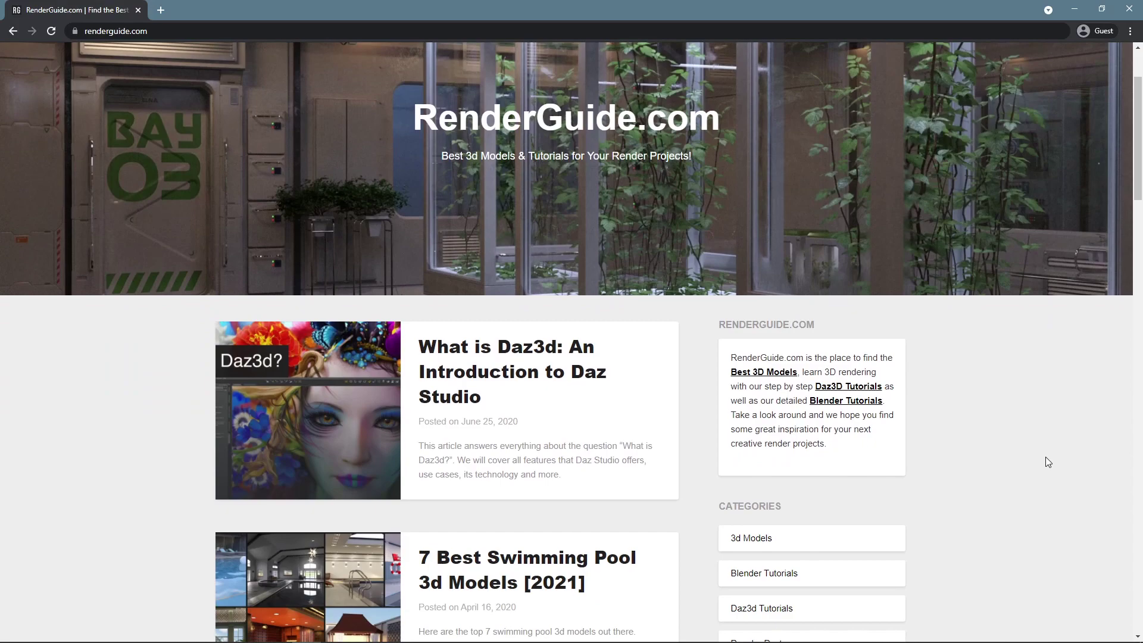
{"action": "scroll", "coordinate": [1048, 463], "scroll_direction": "down", "scroll_amount": 5}
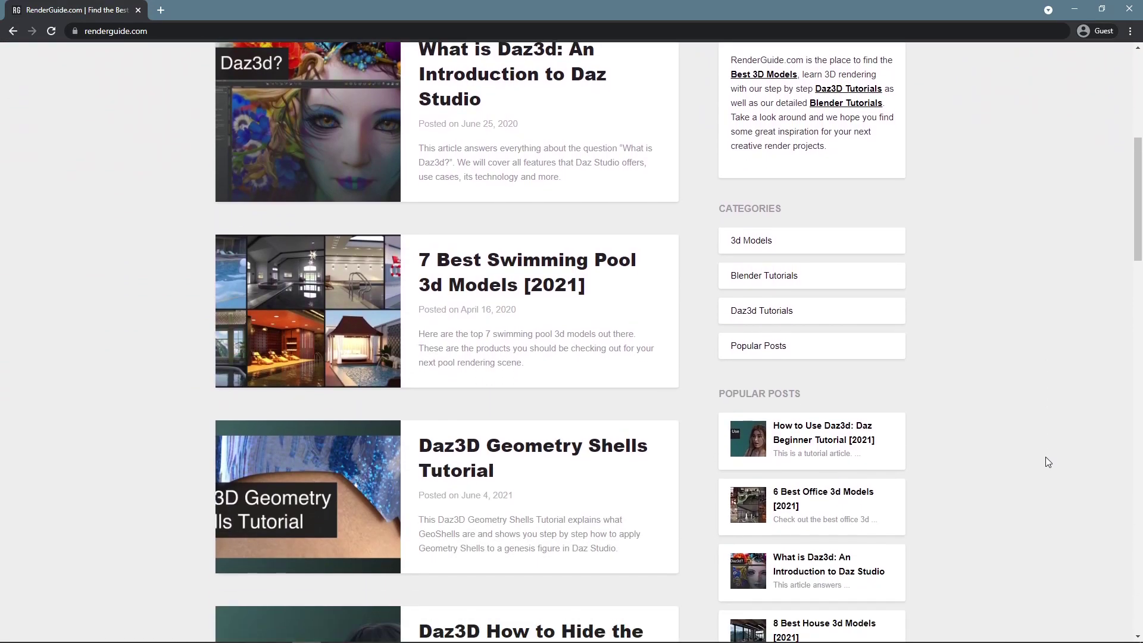
{"action": "scroll", "coordinate": [1046, 462], "scroll_direction": "down", "scroll_amount": 3}
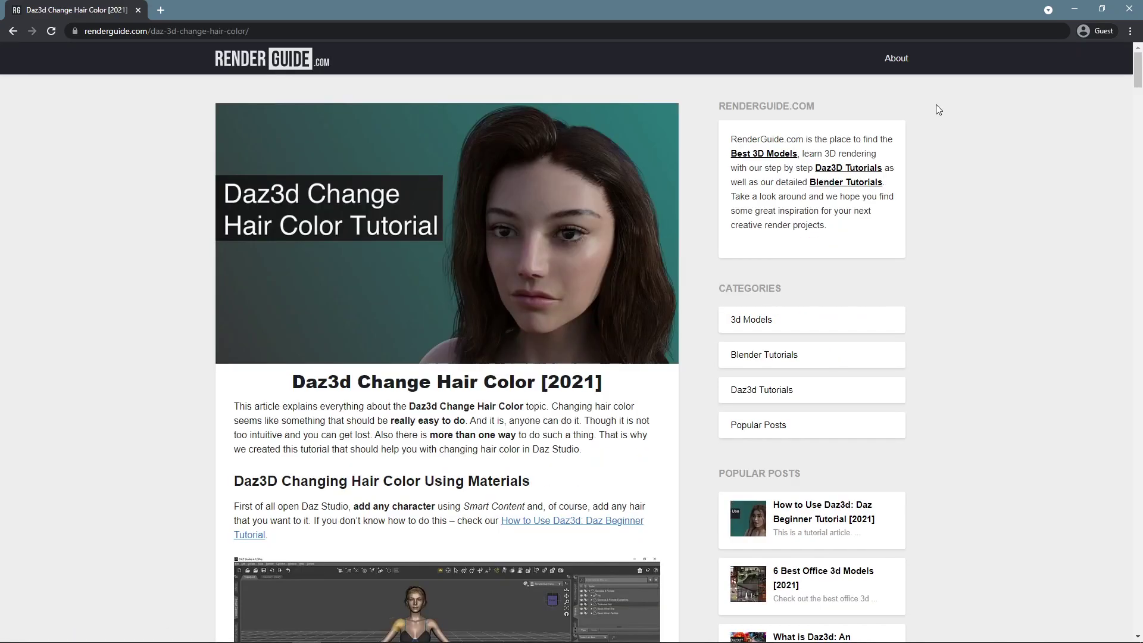
{"action": "scroll", "coordinate": [940, 125], "scroll_direction": "down", "scroll_amount": 2}
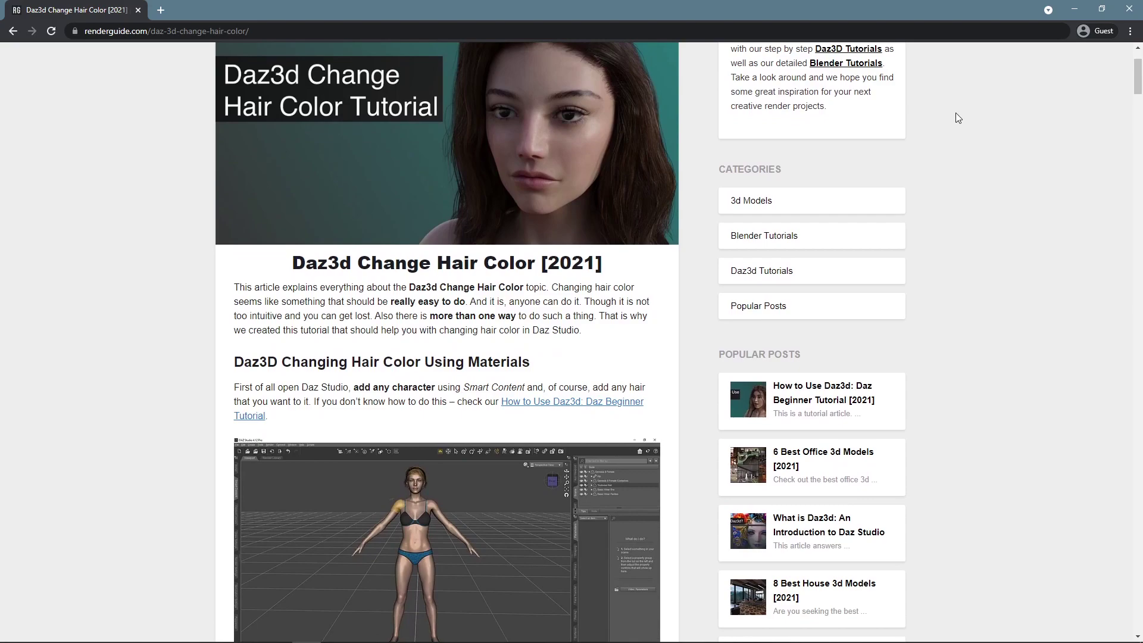
{"action": "scroll", "coordinate": [957, 143], "scroll_direction": "down", "scroll_amount": 8}
{"action": "scroll", "coordinate": [957, 166], "scroll_direction": "down", "scroll_amount": 20}
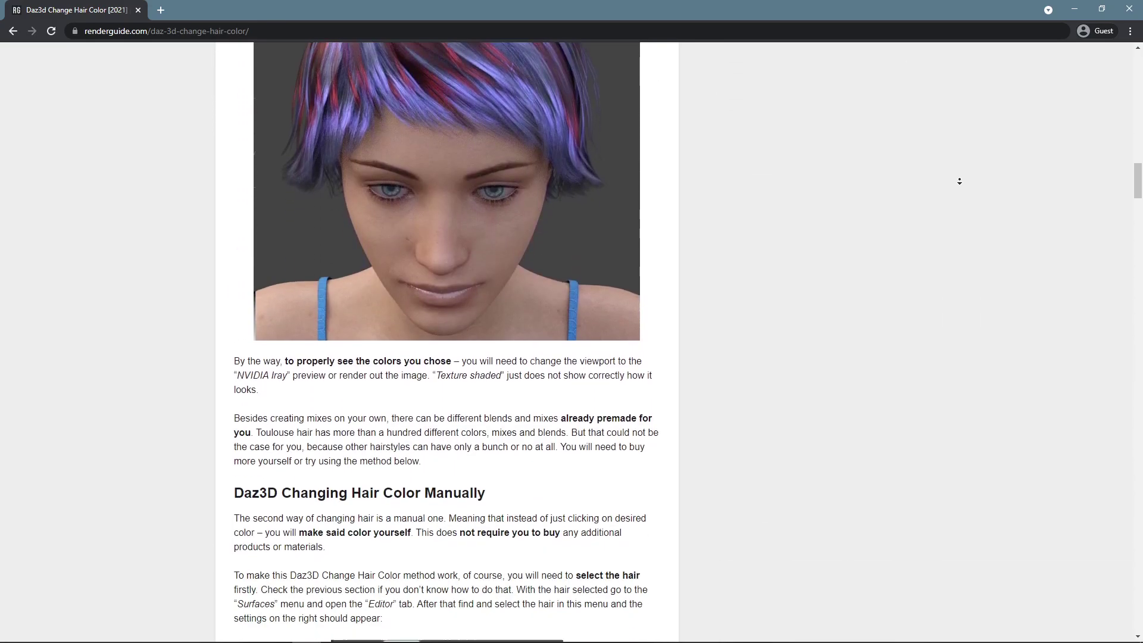